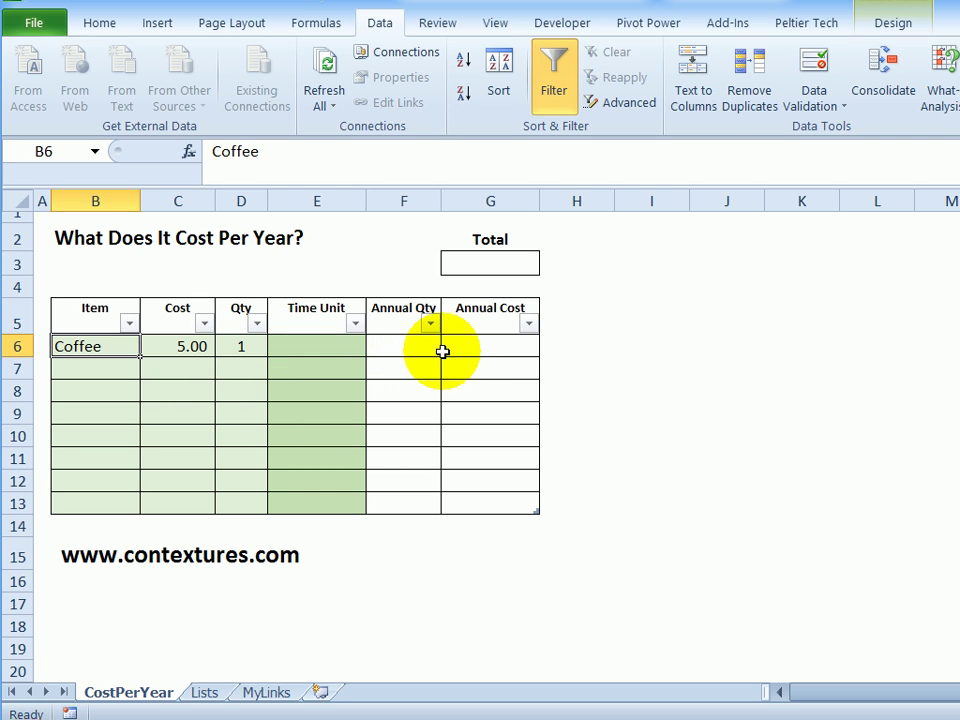
Select Coffee's Time Unit cell E6, then go to the Lists sheet.
click(303, 346)
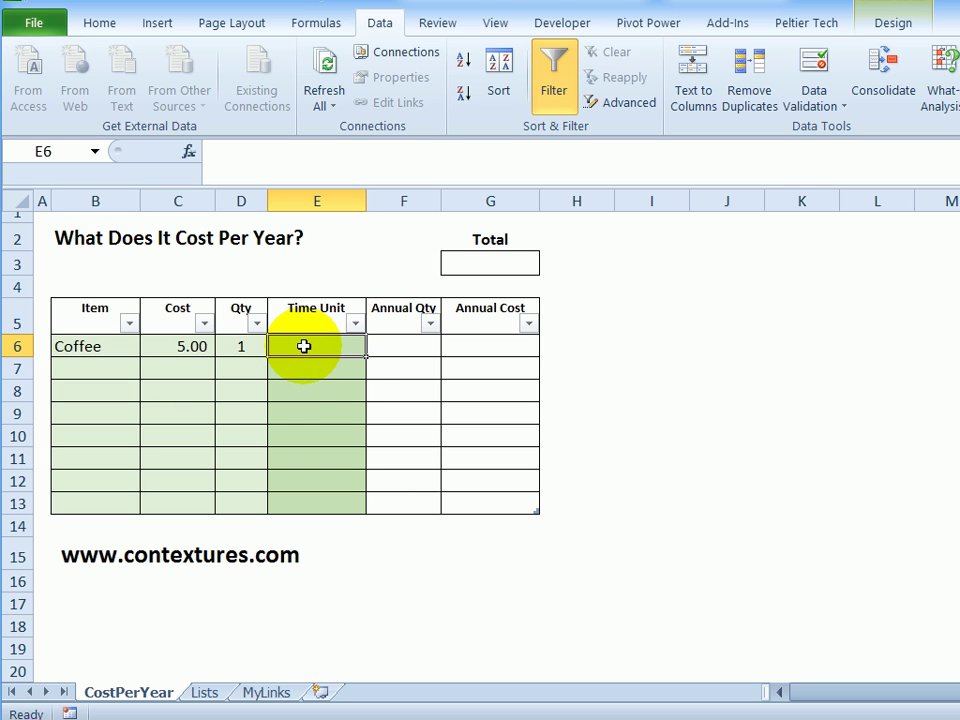
click(208, 693)
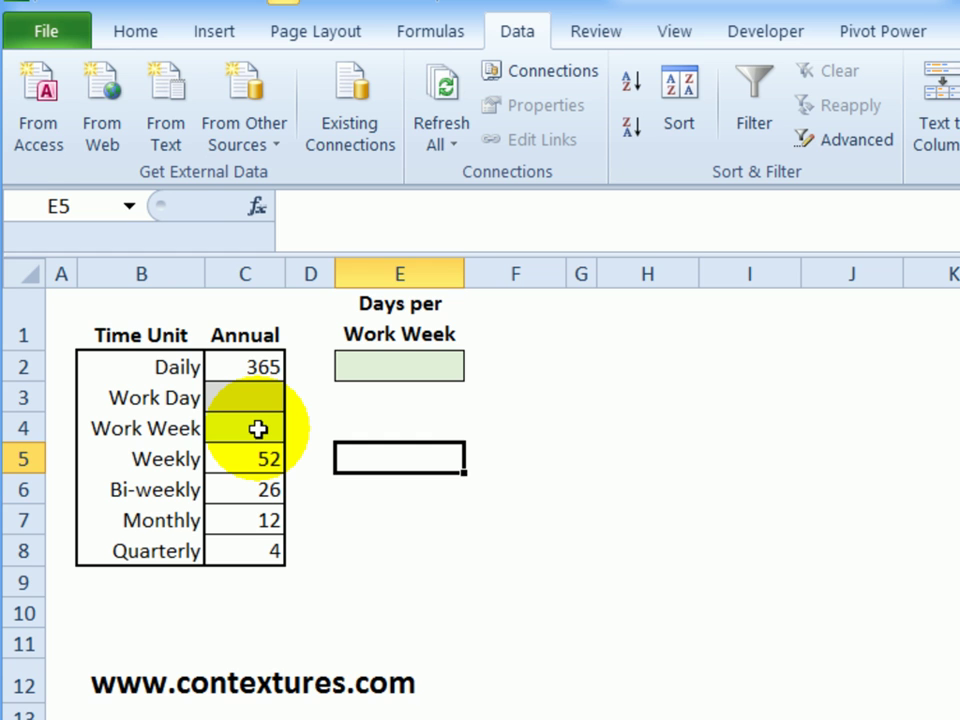
Enter 50 as the Work Week annual count in C4 and 5 days per work week in E2.
click(258, 429)
text(50)
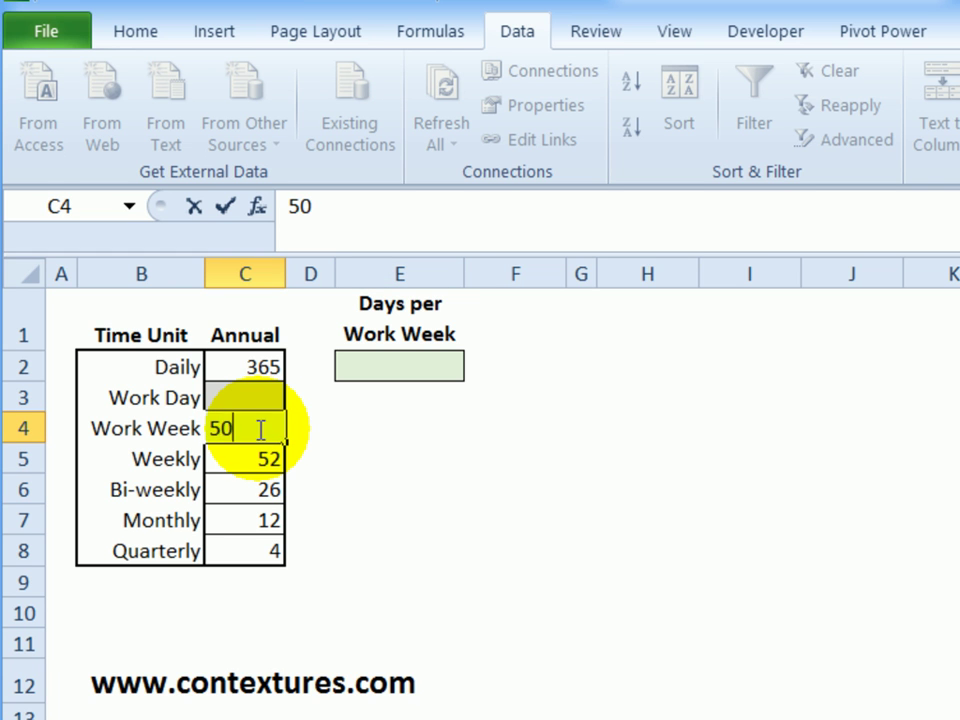
click(396, 366)
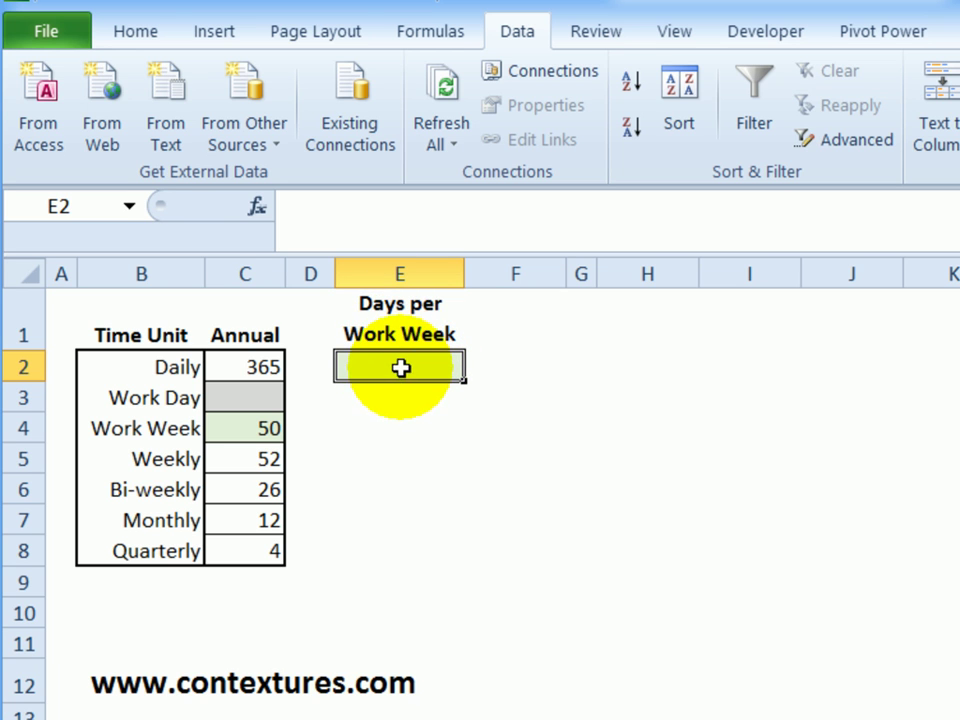
text(5)
key(Return)
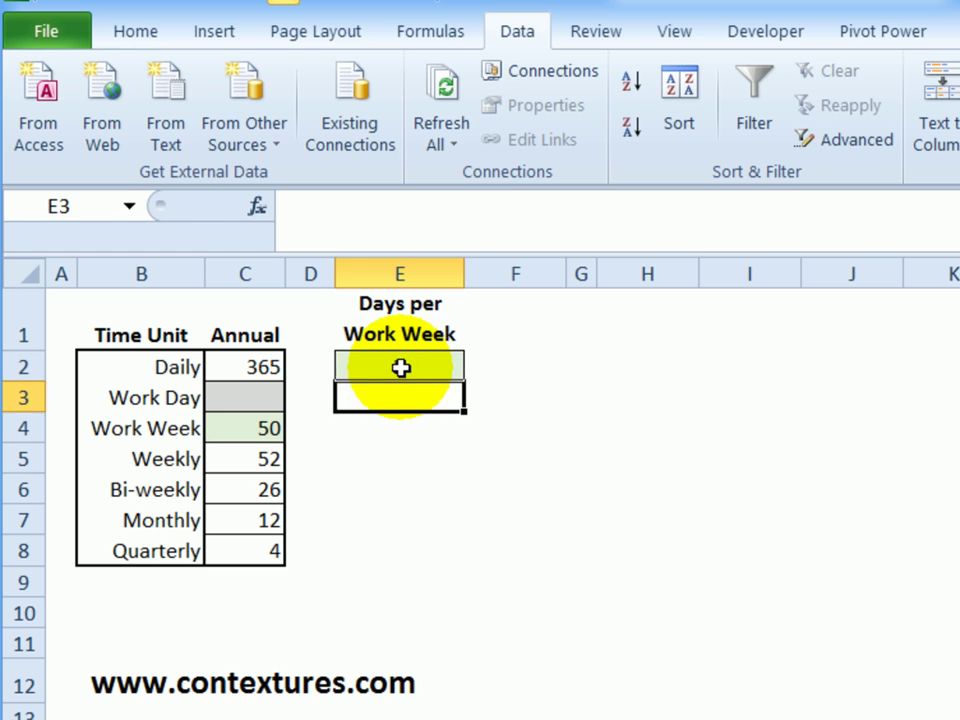
Enter =E2*C4 in the Work Day annual cell C3 so it shows 250.
click(247, 398)
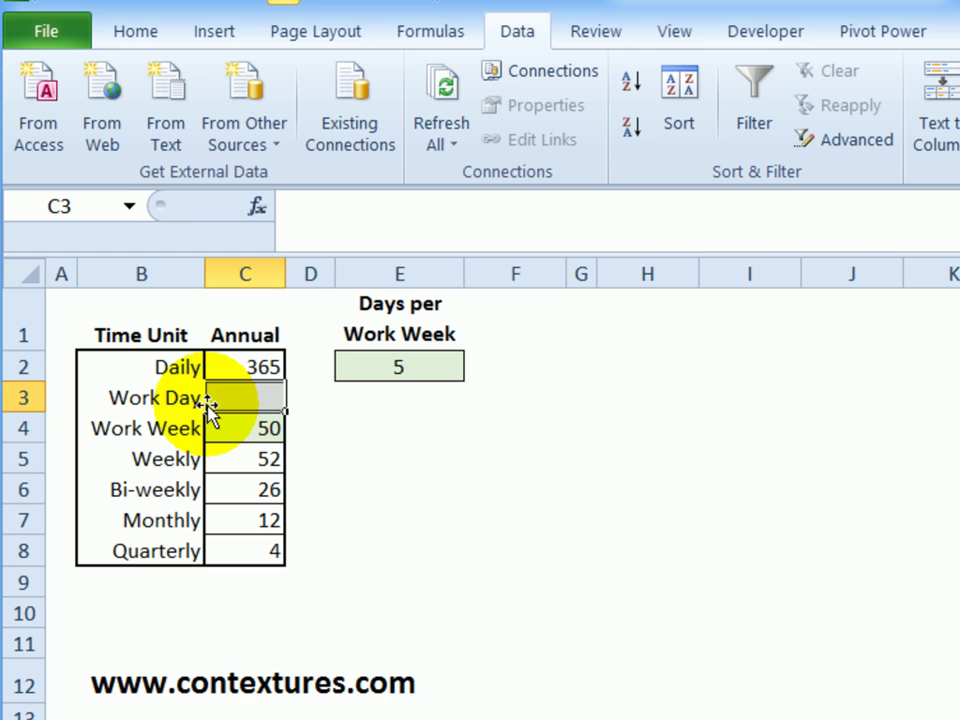
text(=)
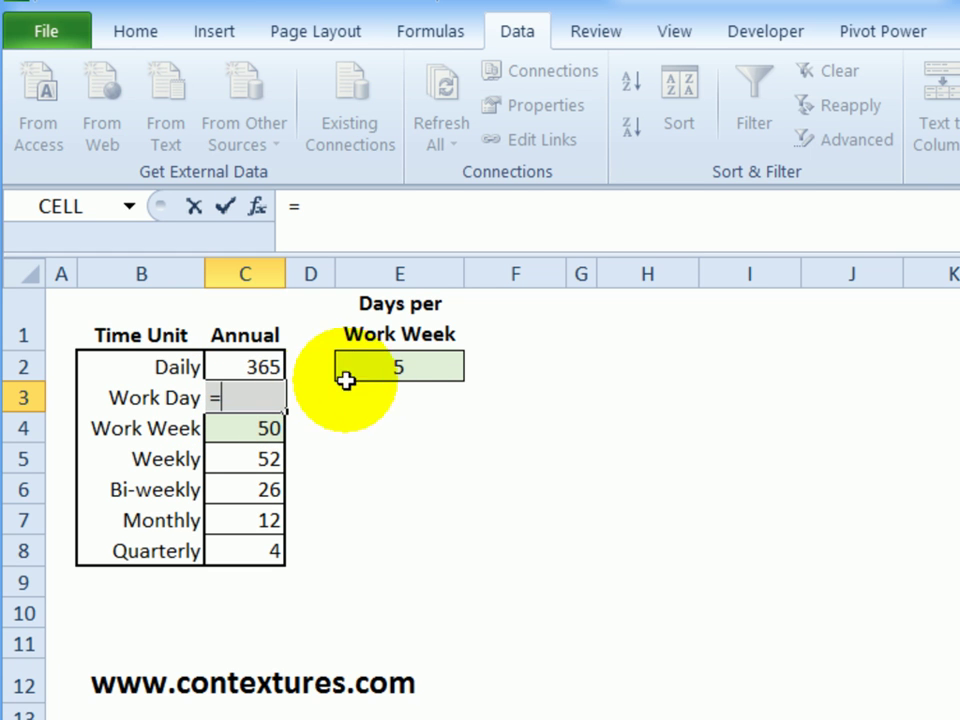
click(398, 365)
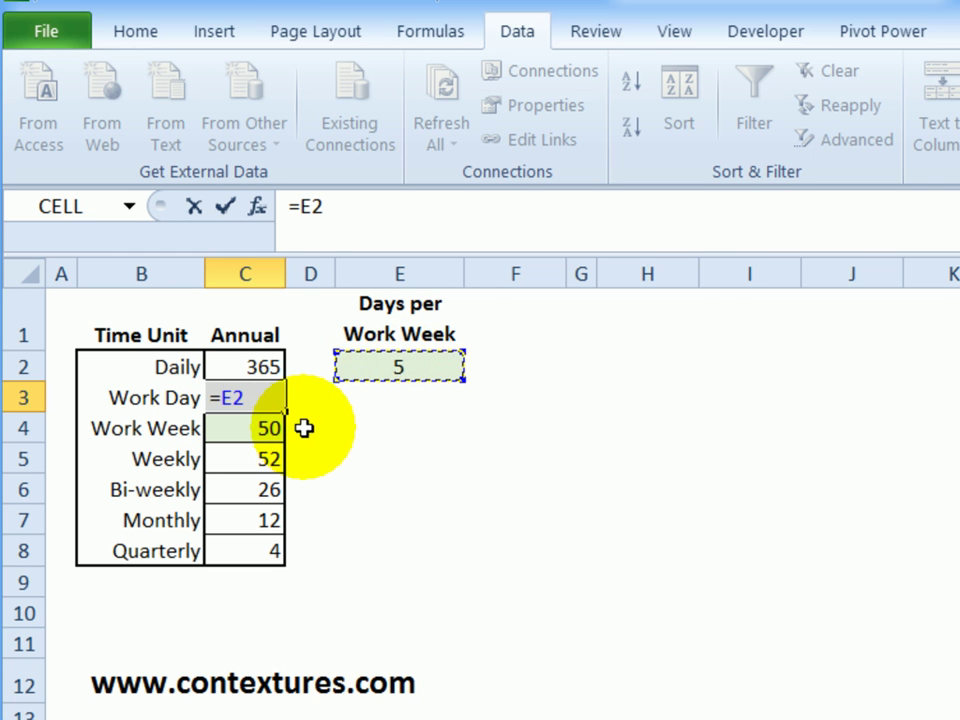
text(*)
click(248, 428)
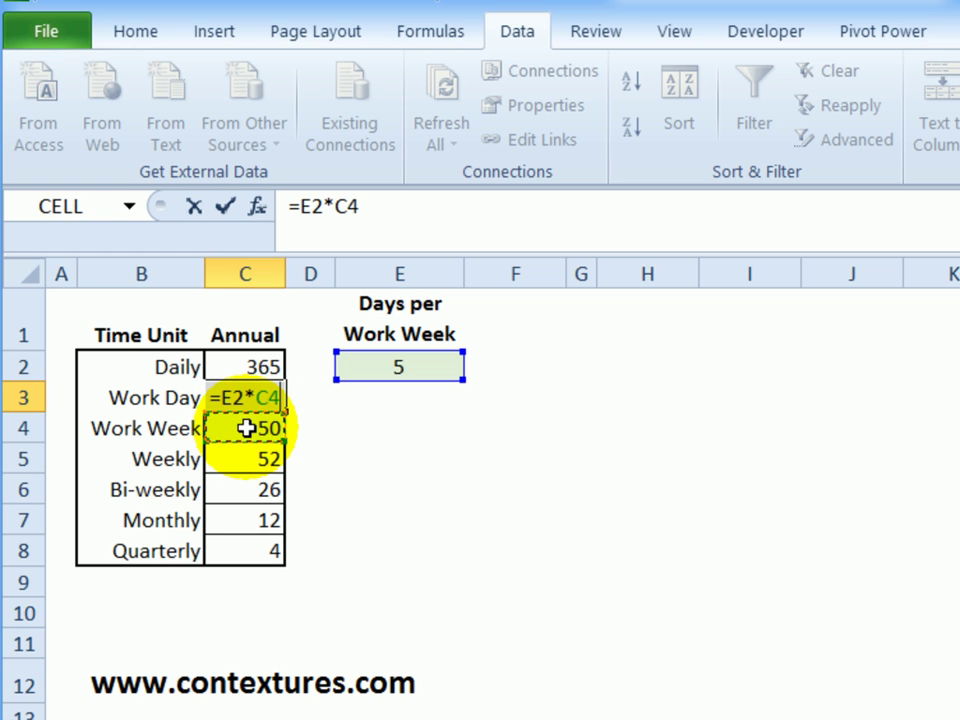
key(Return)
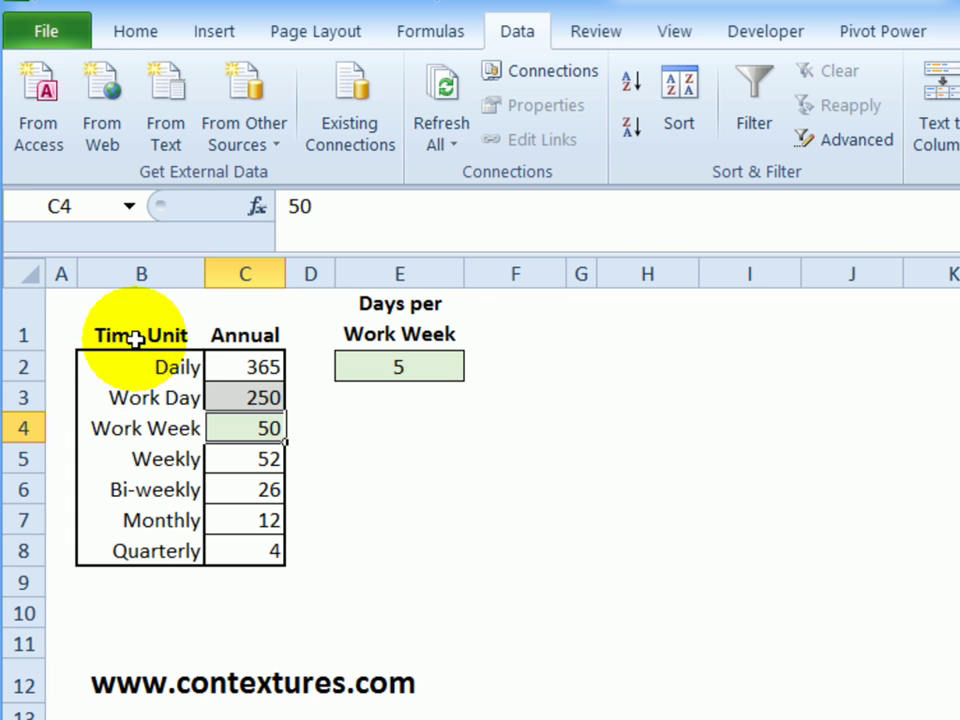
Name the time unit labels B2:B8 'TimeUnits' using the Name Box.
drag(134, 367, 144, 551)
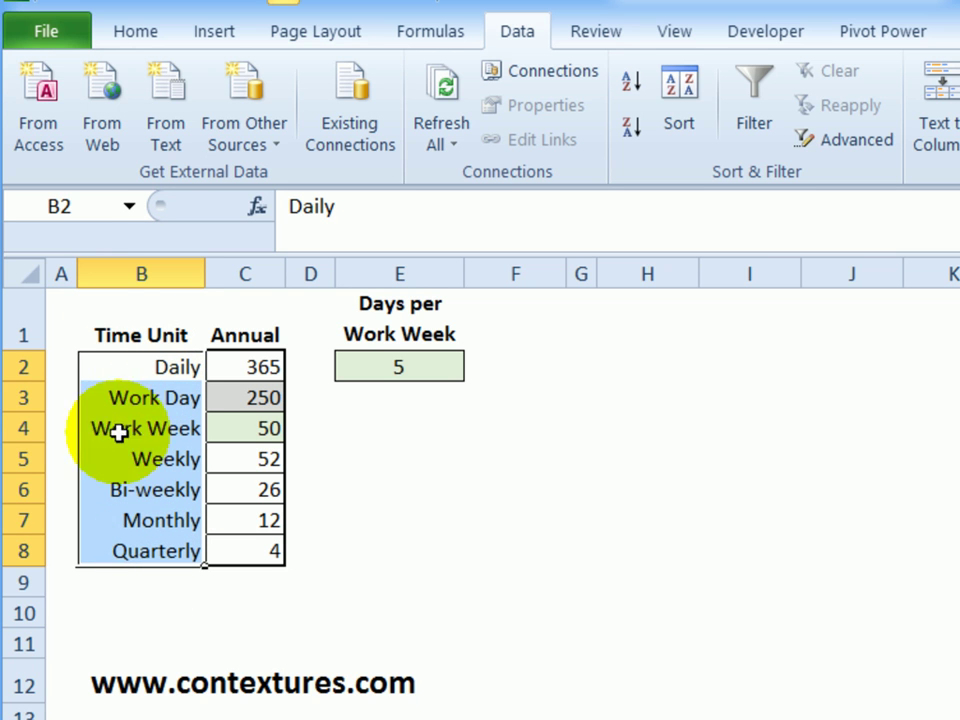
click(78, 204)
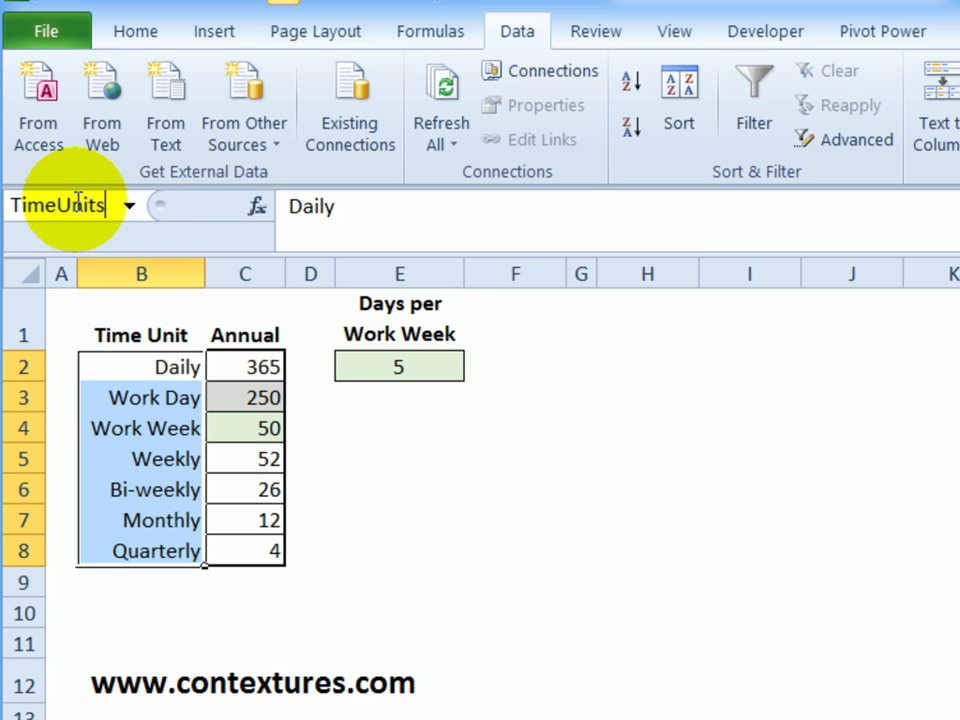
key(Return)
Name the annual counts C2:C8 'TimeAnnual' using the Name Box.
drag(249, 360, 249, 551)
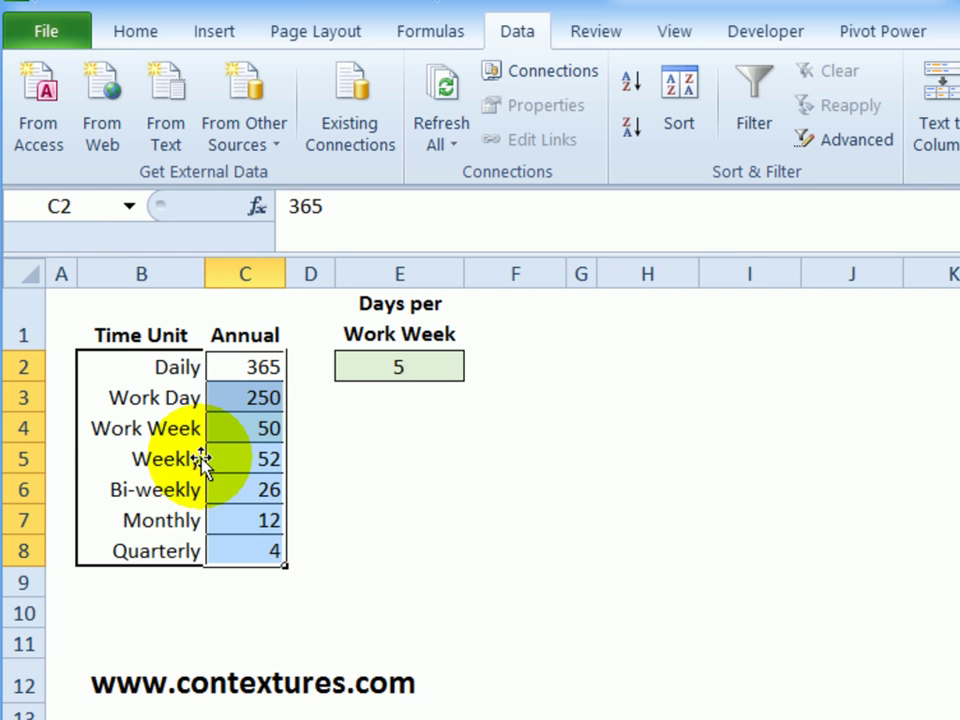
click(77, 204)
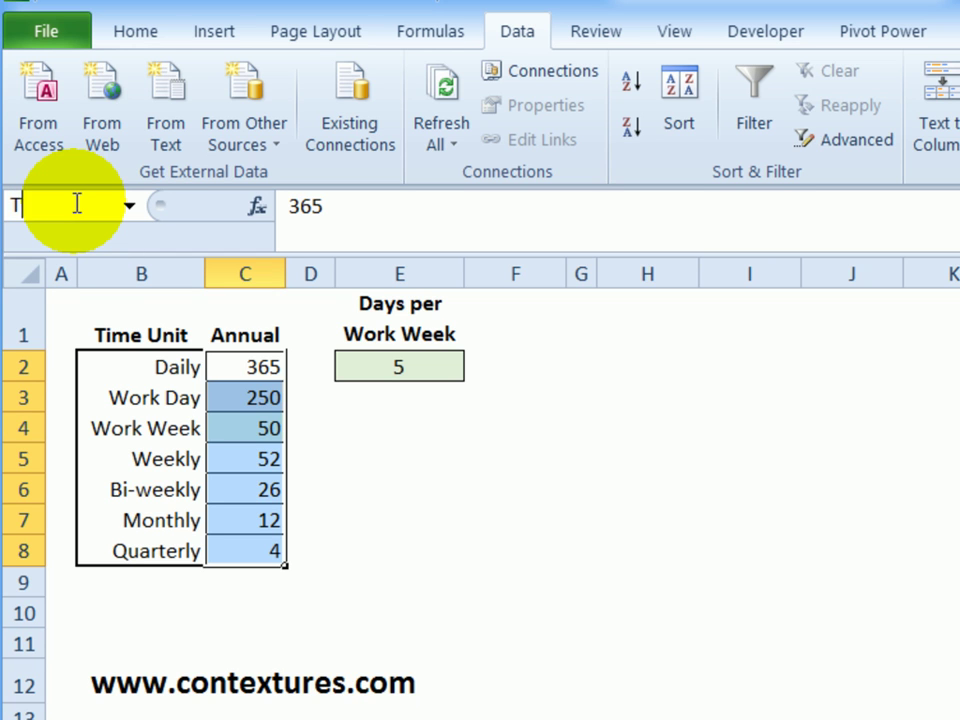
text(TimeAnnual)
key(Return)
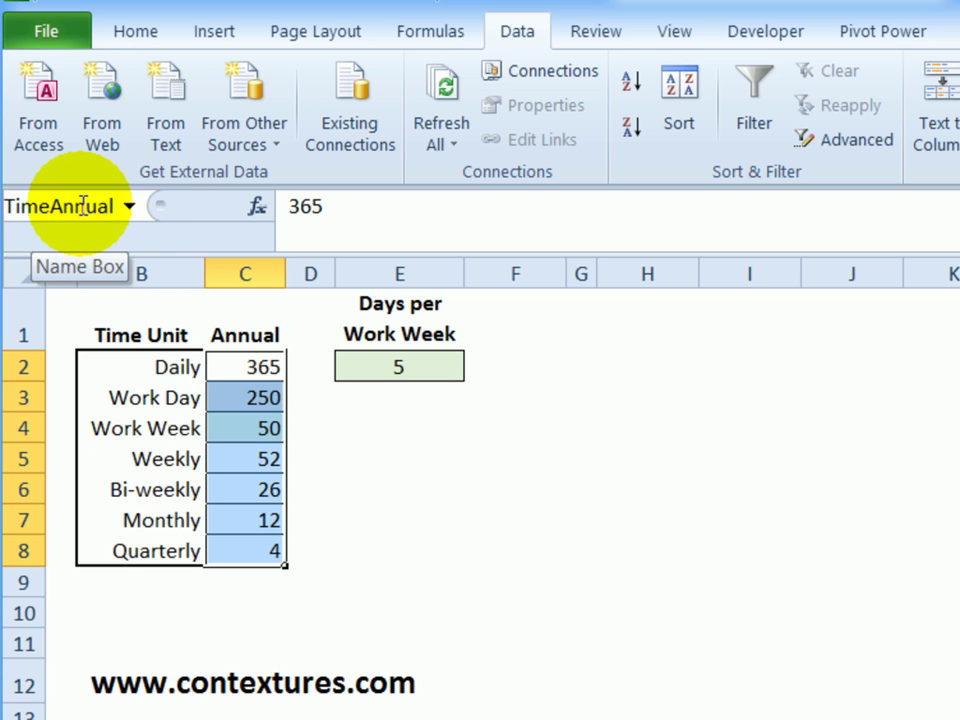
drag(160, 205, 75, 205)
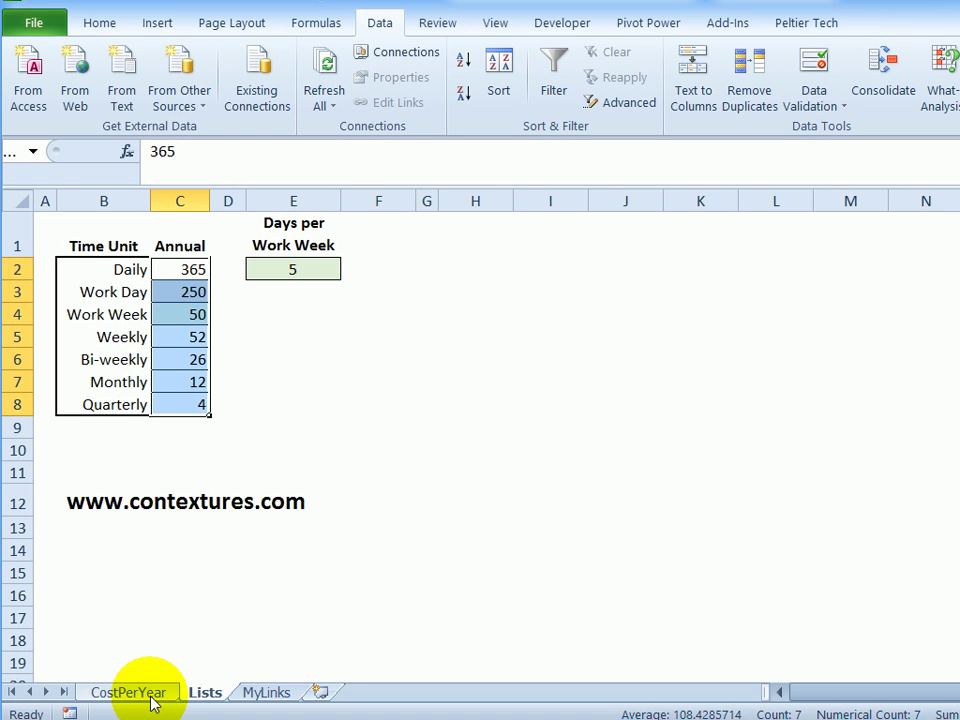
On CostPerYear, give cells E6:E13 List data validation with source =TimeUnits.
click(152, 697)
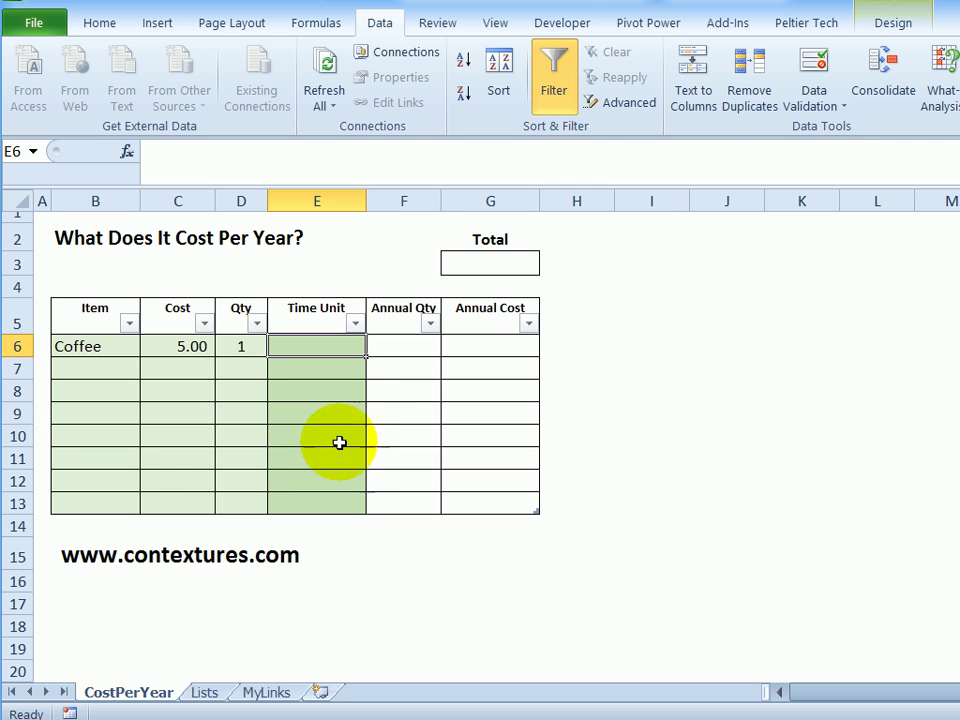
drag(320, 342, 303, 499)
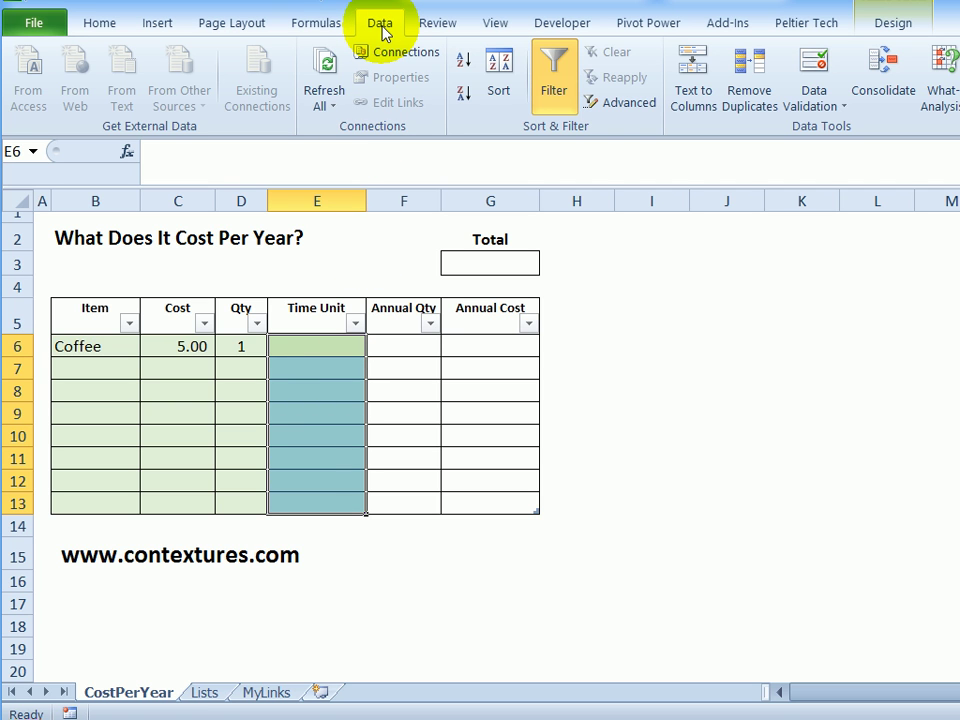
click(812, 62)
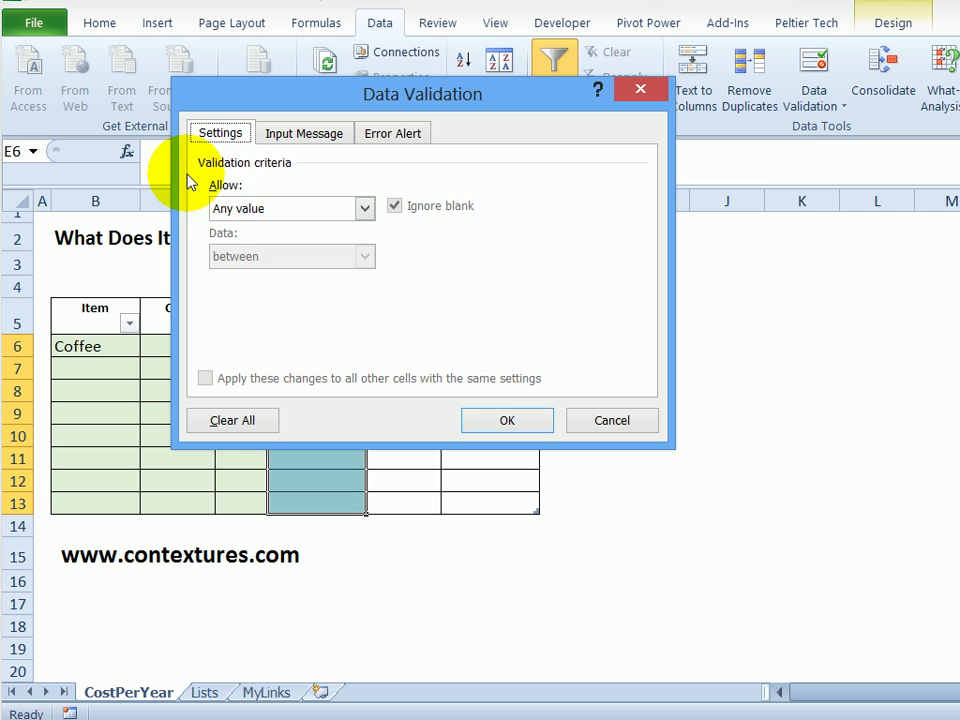
click(366, 208)
click(296, 278)
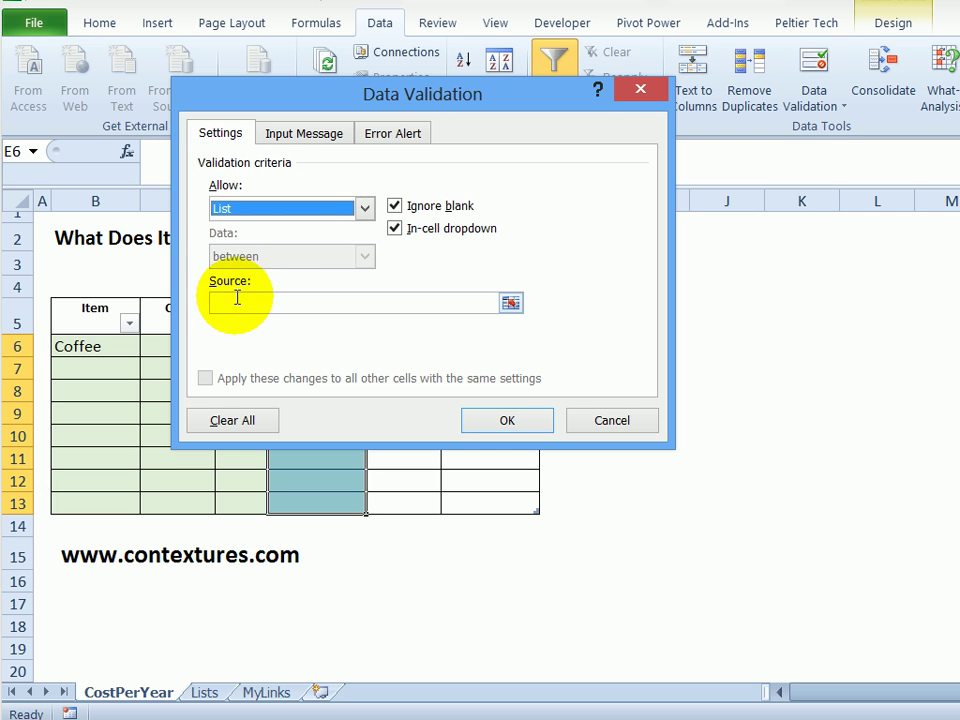
click(260, 310)
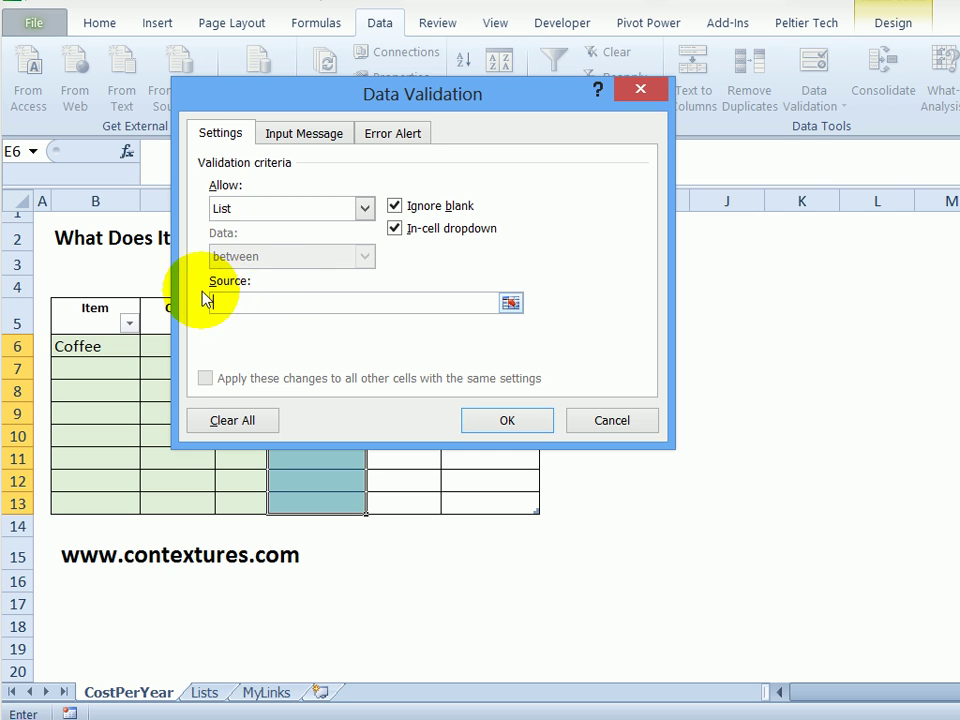
key(F3)
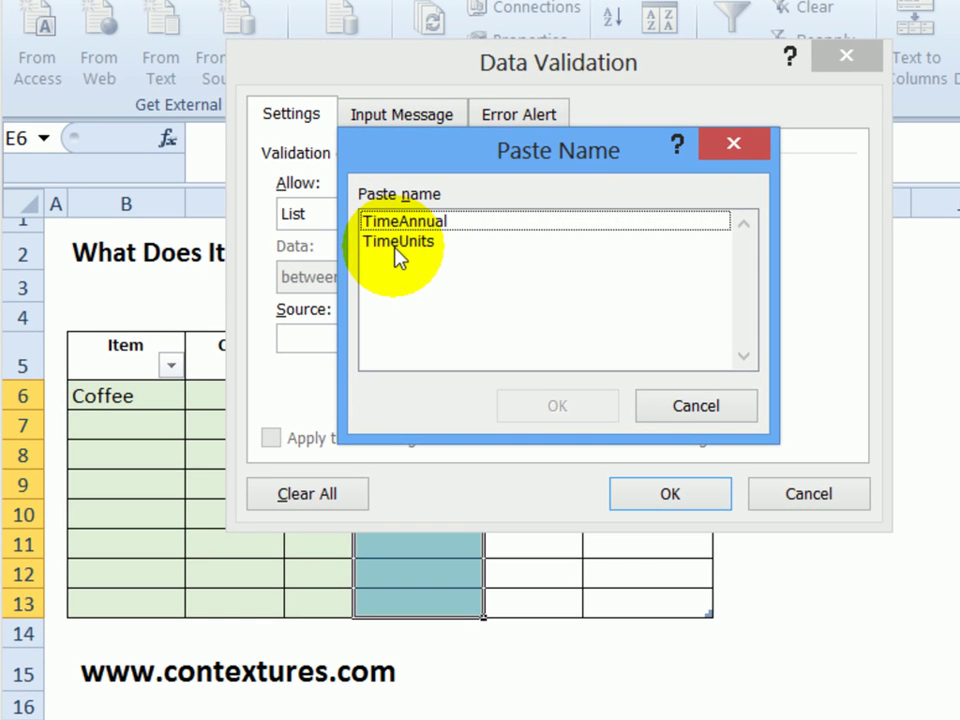
click(397, 244)
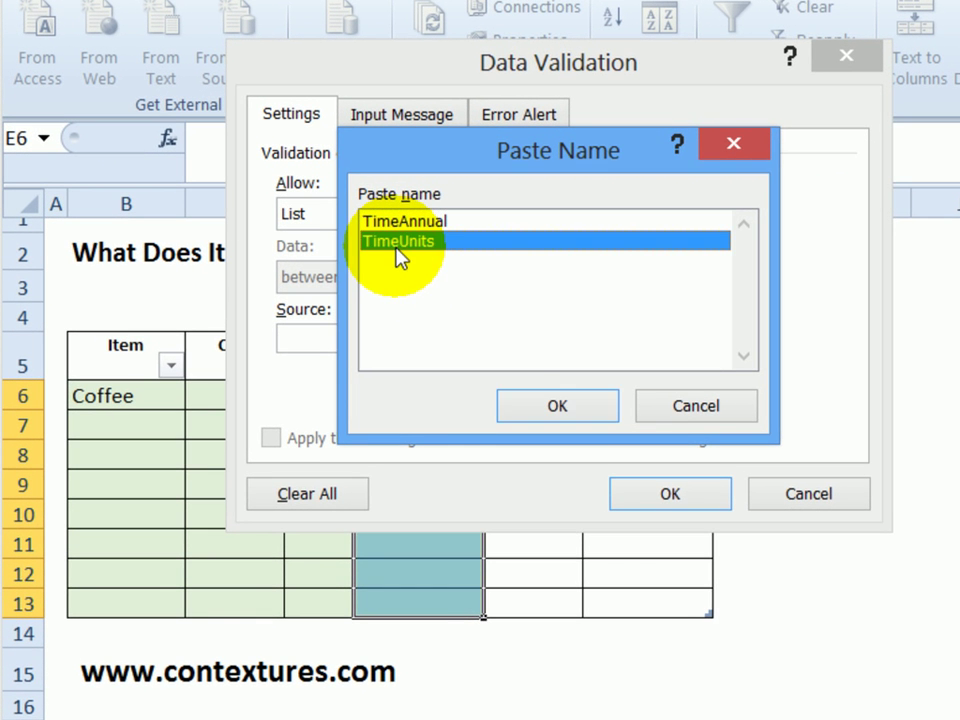
click(563, 409)
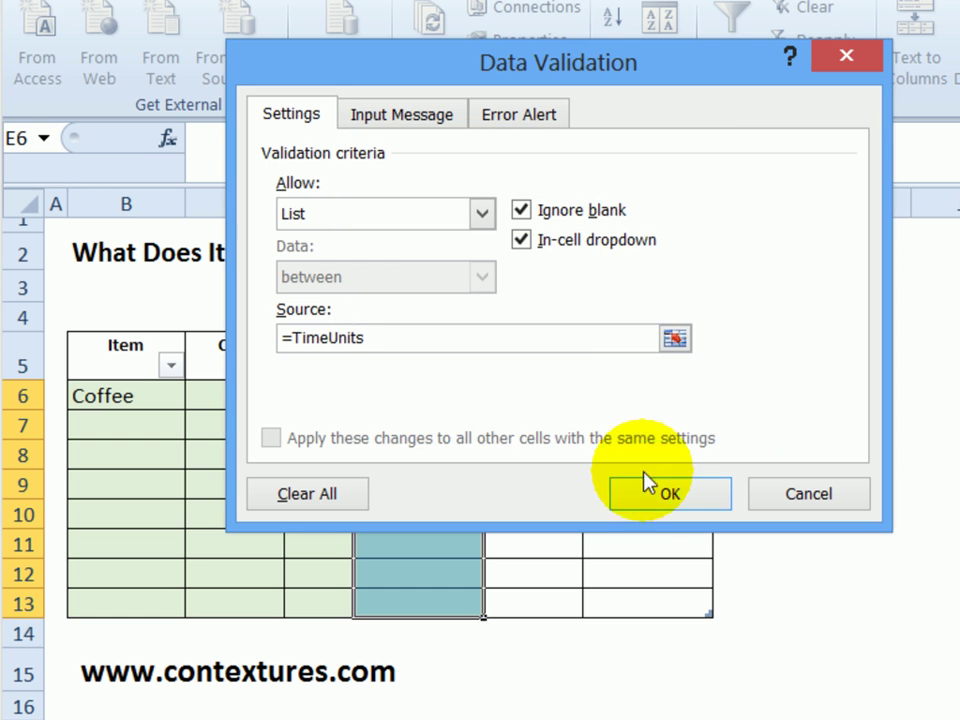
click(638, 494)
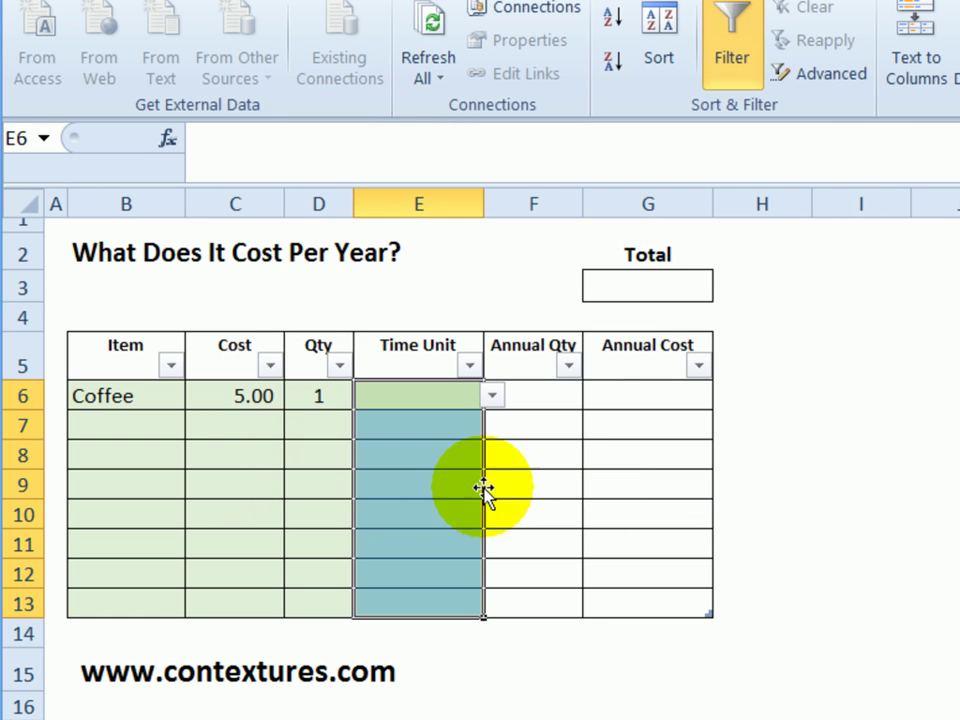
Check the Time Unit drop-downs and choose Work Day for Coffee in E6.
click(446, 428)
click(449, 452)
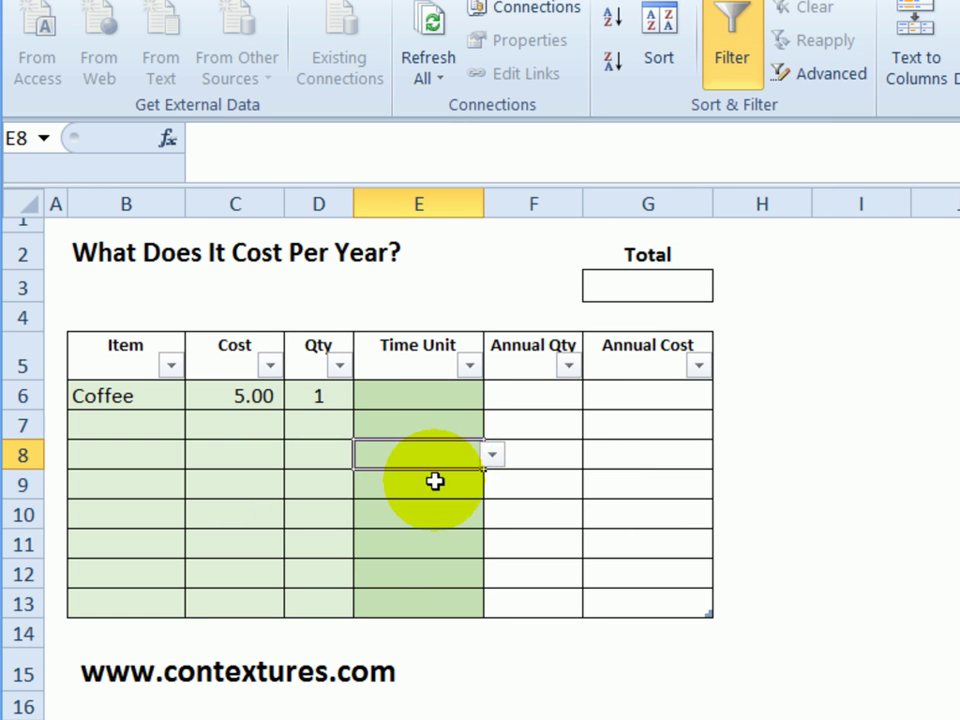
click(435, 480)
click(428, 389)
click(491, 395)
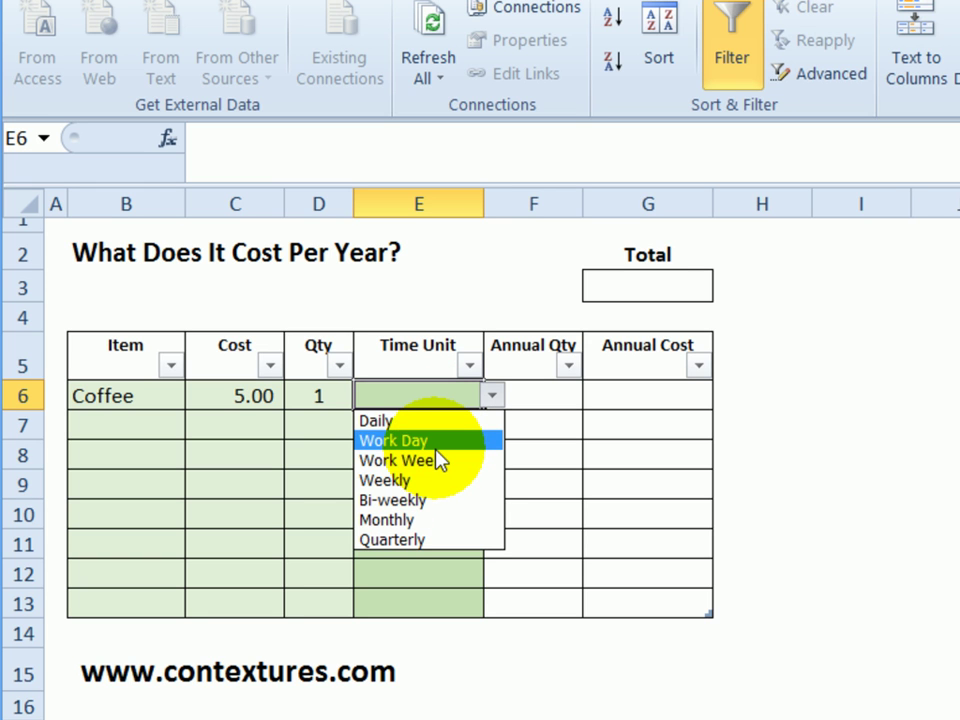
click(437, 448)
In F6, start the formula =index(TimeAnnual,match([@[Time Unit]],.
click(490, 393)
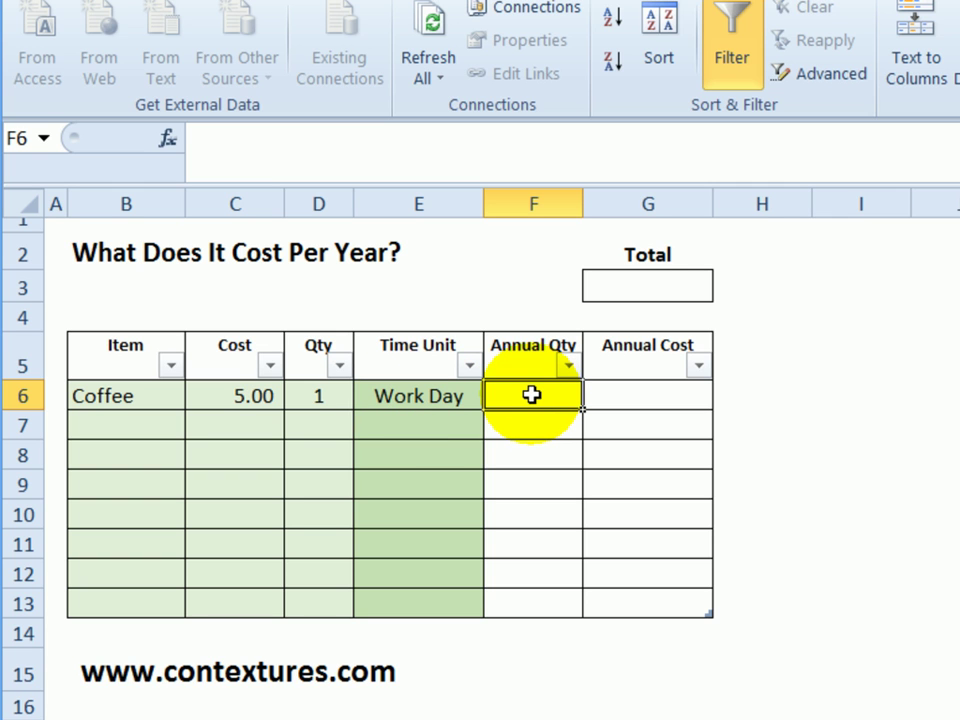
text(=i)
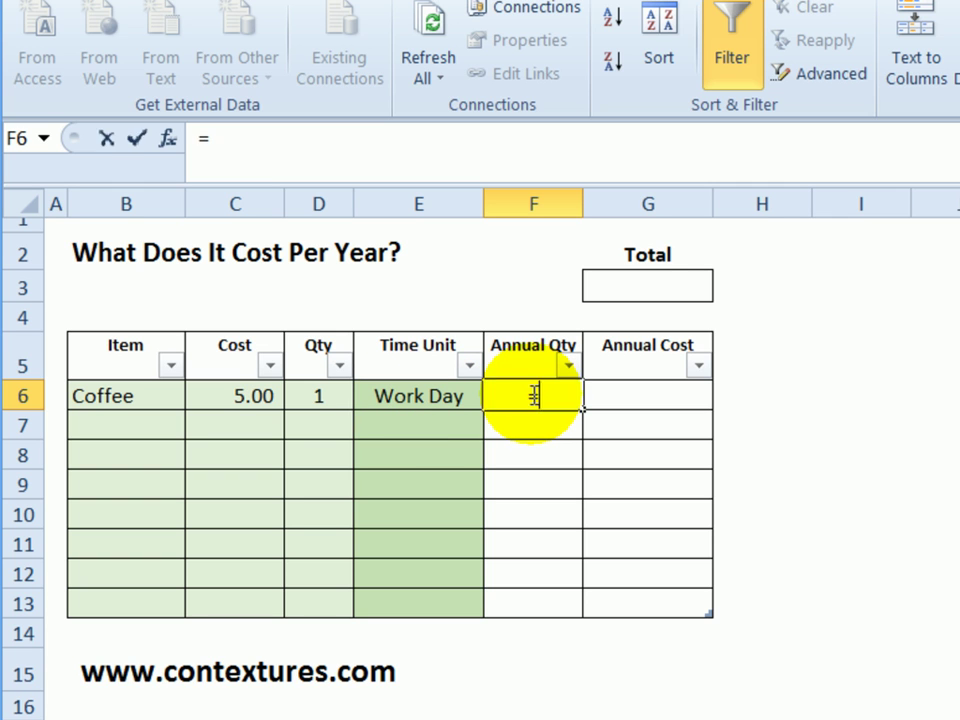
text(nde)
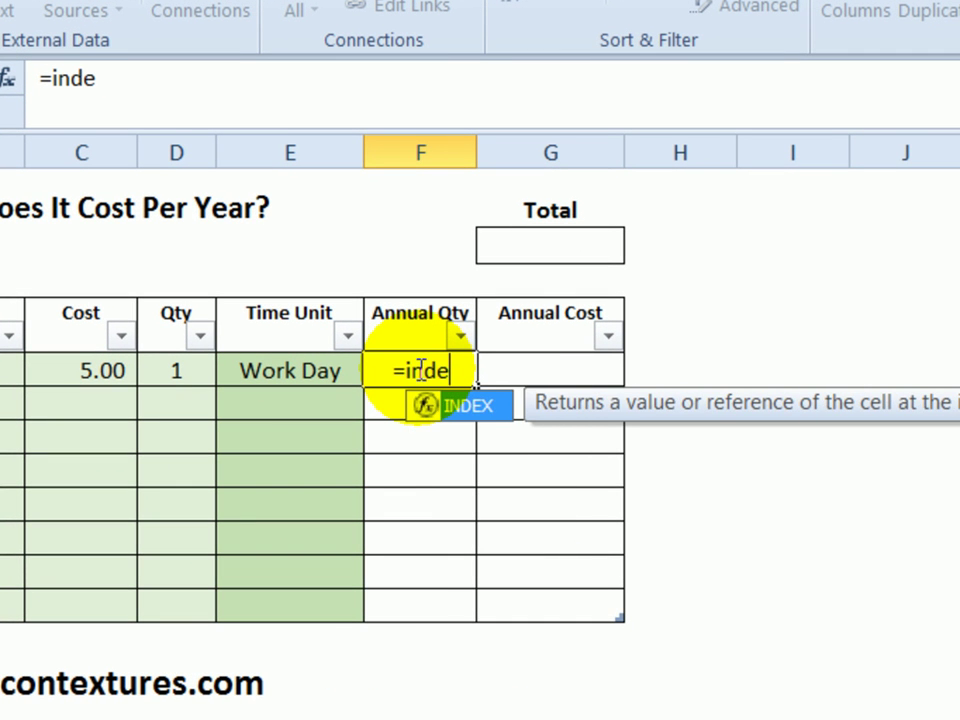
text(x()
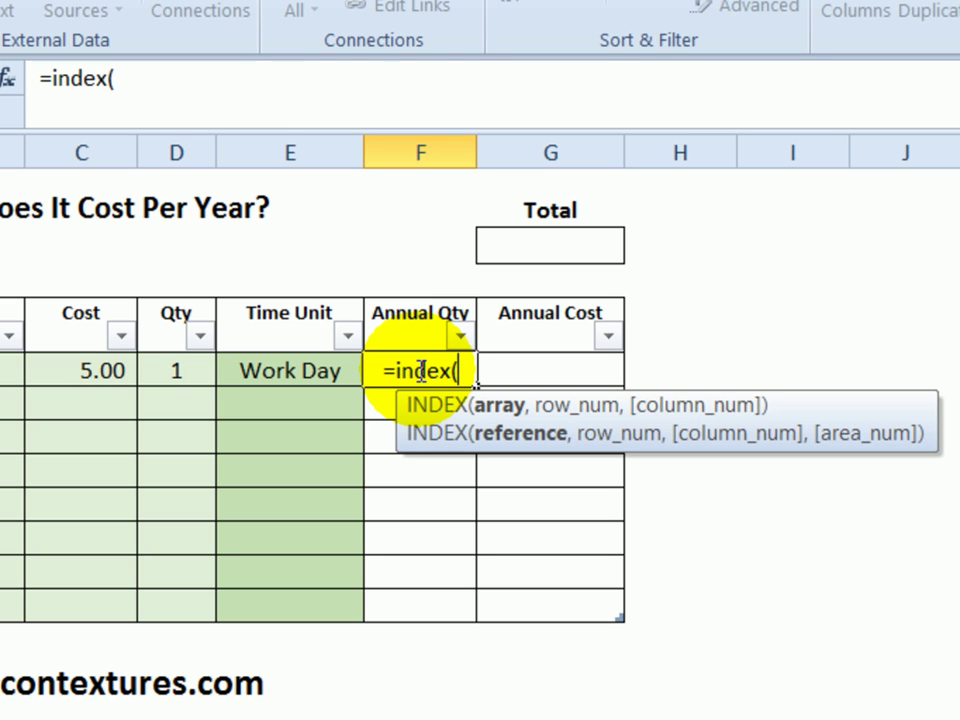
key(F3)
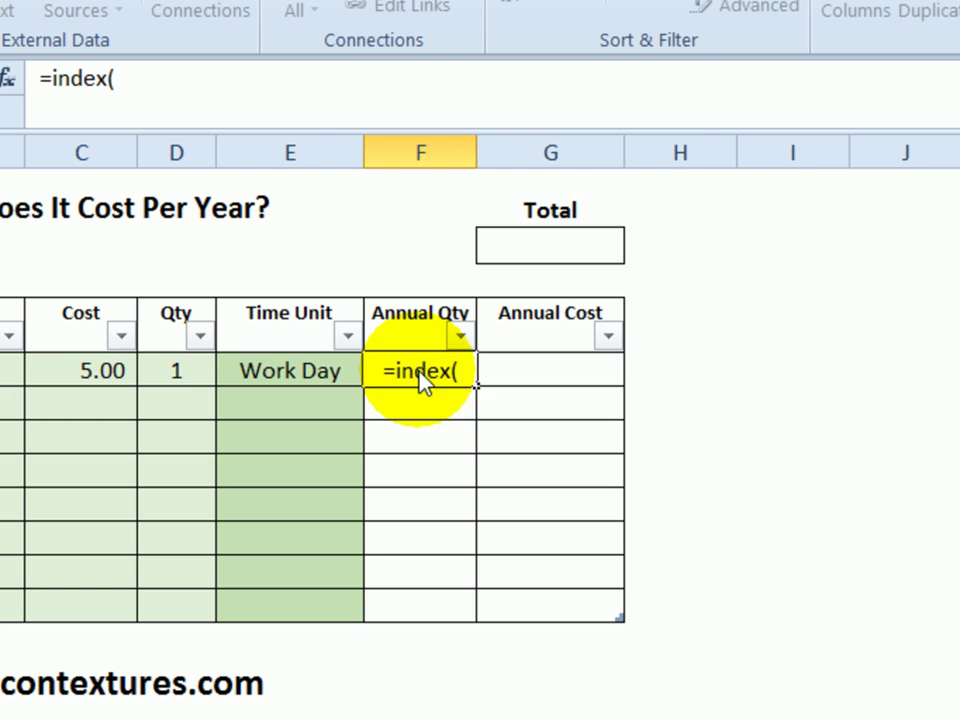
click(274, 172)
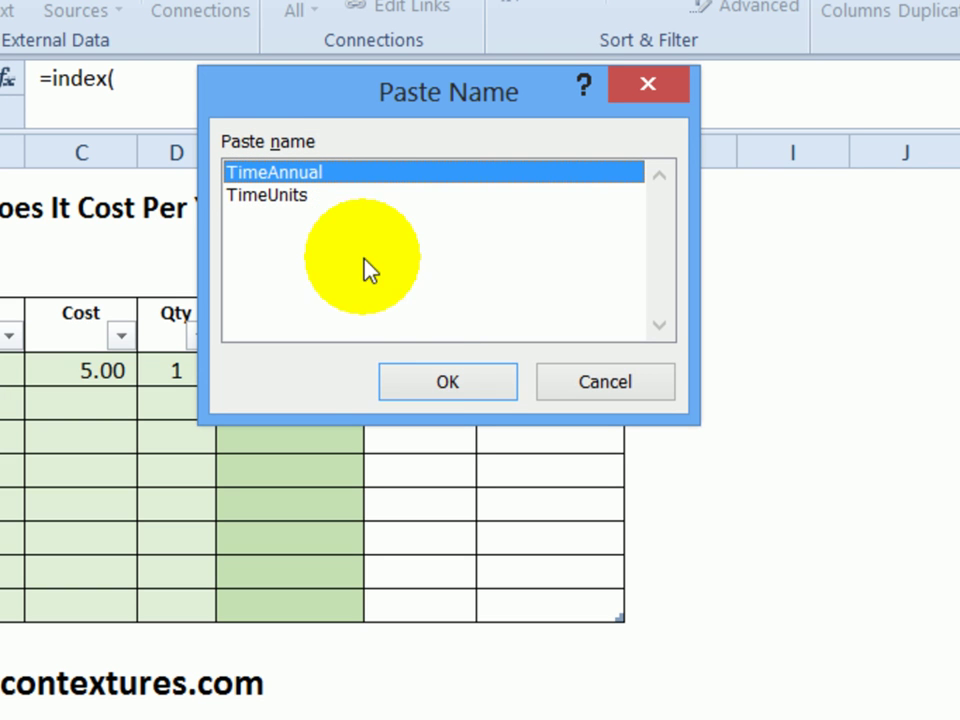
click(433, 388)
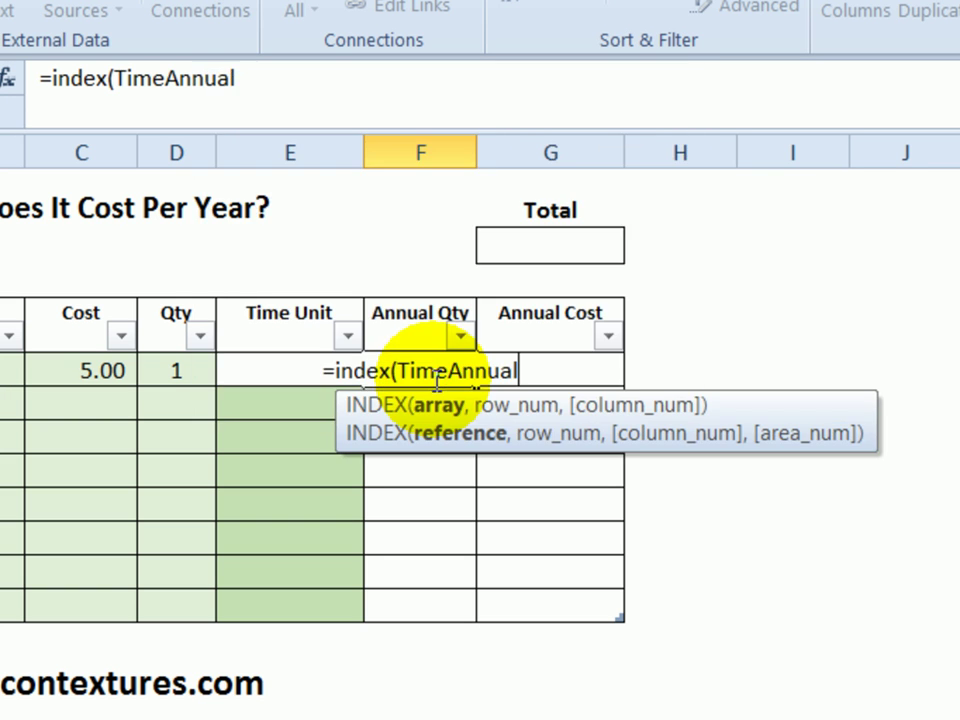
click(251, 79)
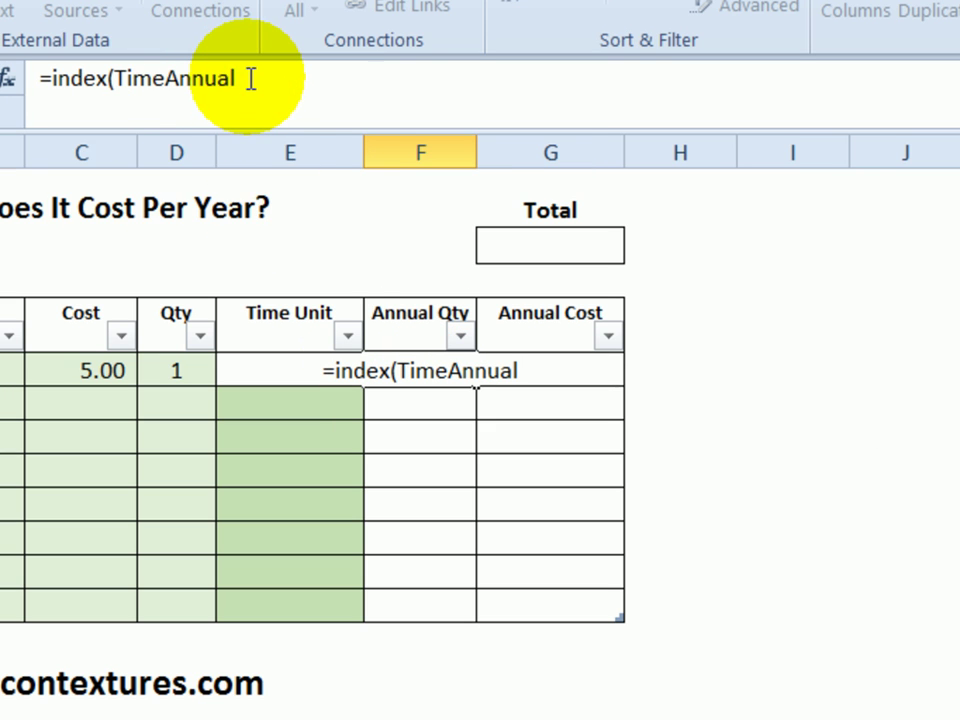
text(,)
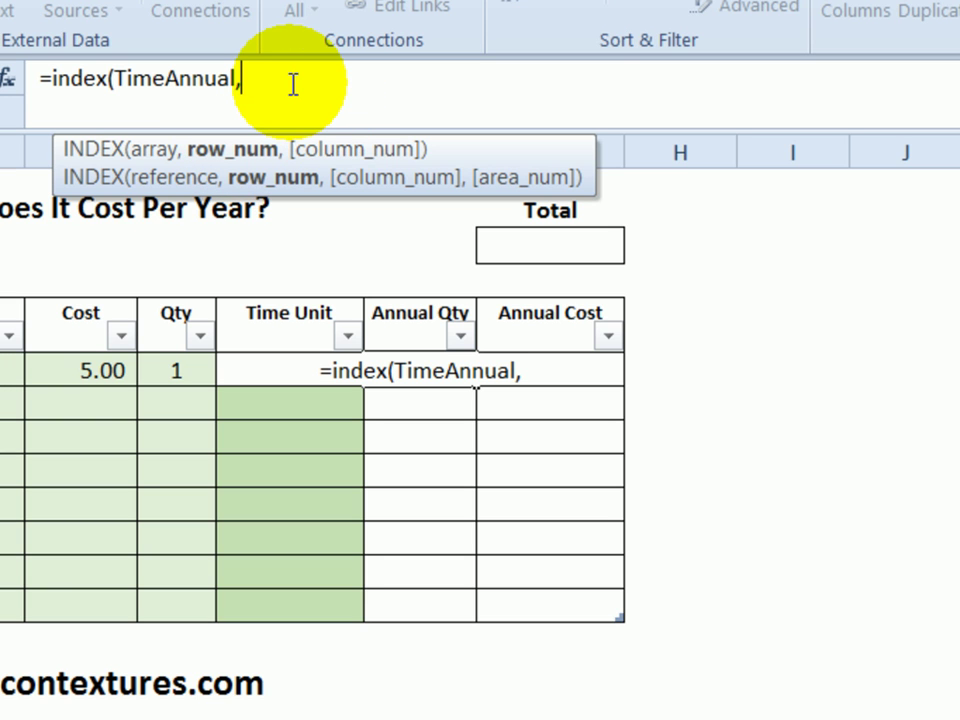
text(match()
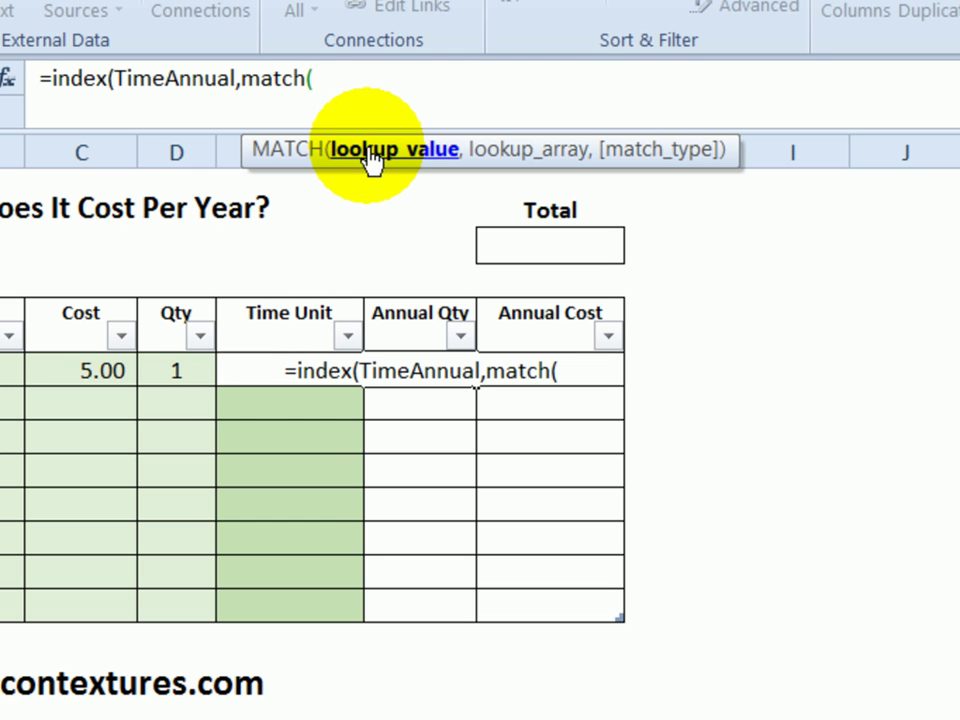
click(238, 371)
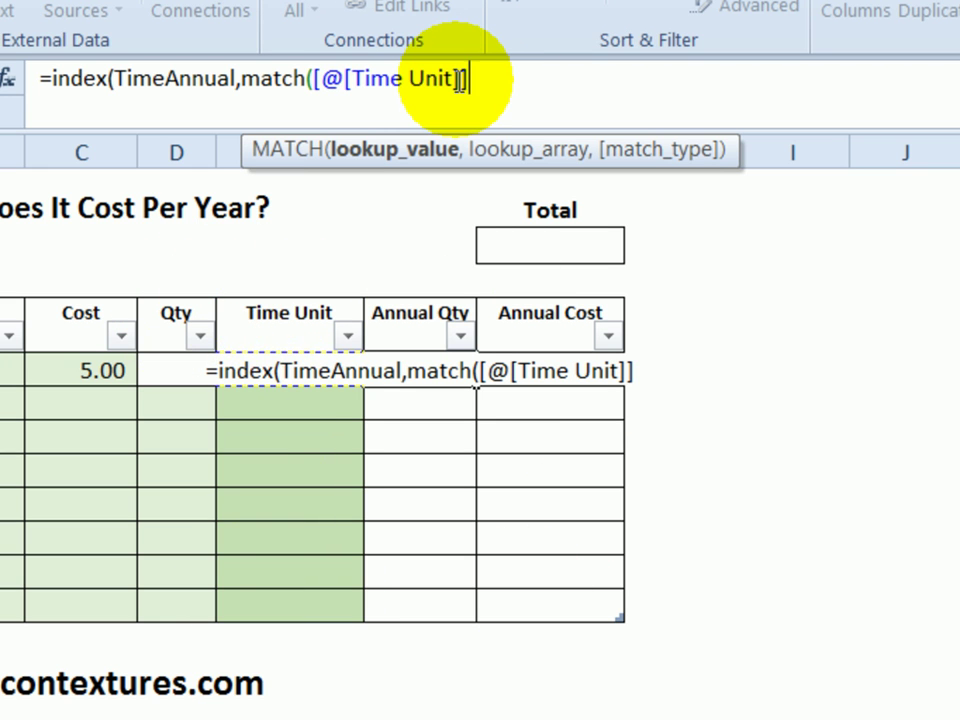
text(,)
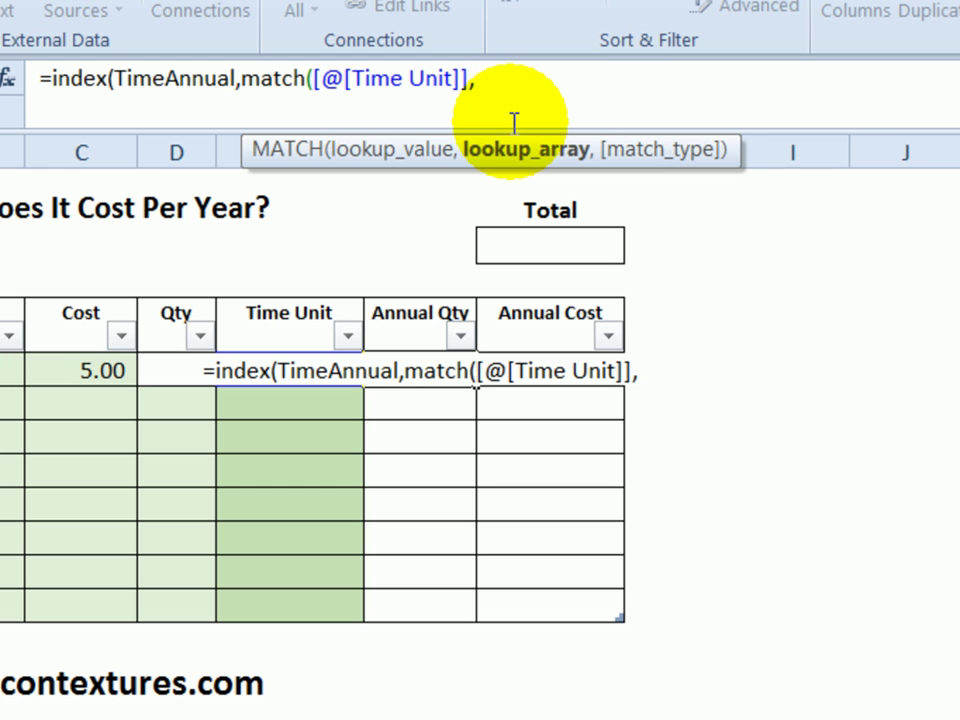
Finish the formula as =index(TimeAnnual,match([@[Time Unit]],TimeUnits,0)) and enter it down the column.
key(F3)
click(276, 195)
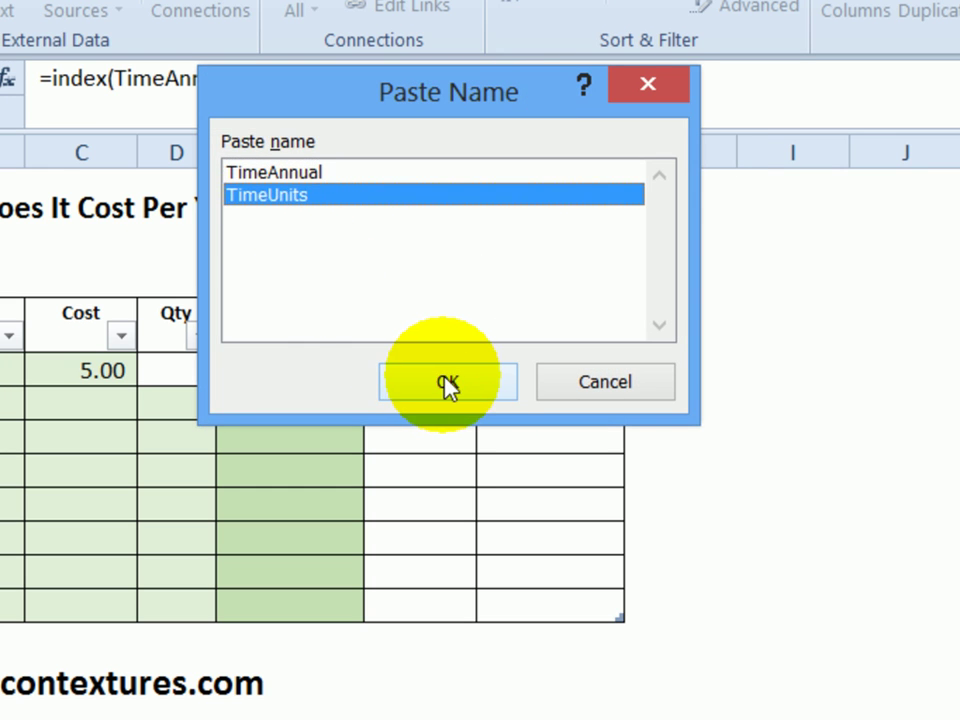
click(447, 383)
text(,)
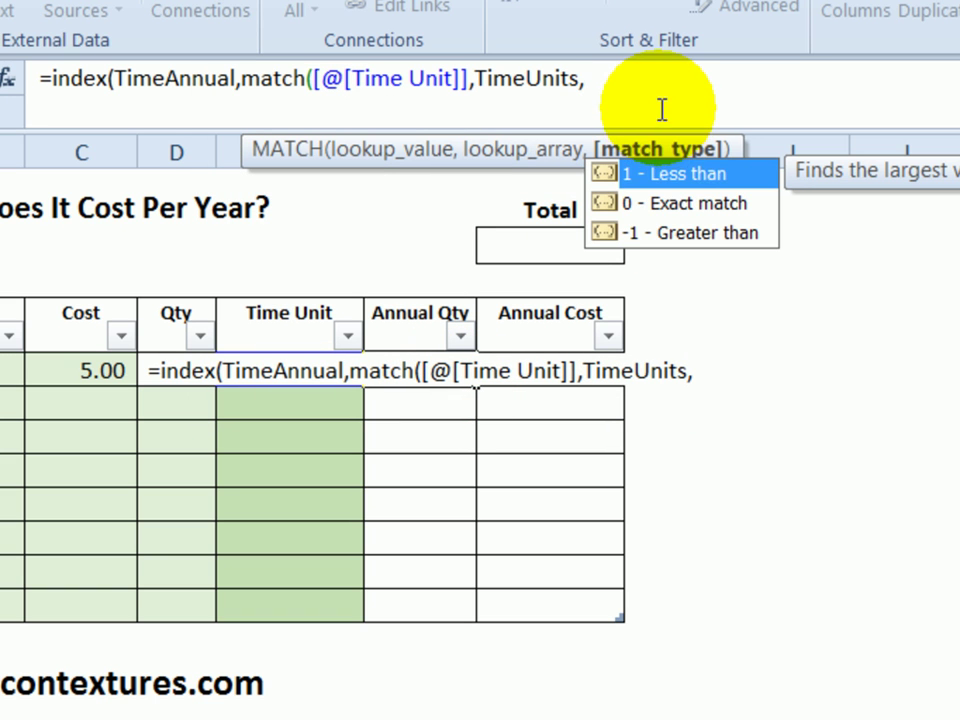
click(658, 205)
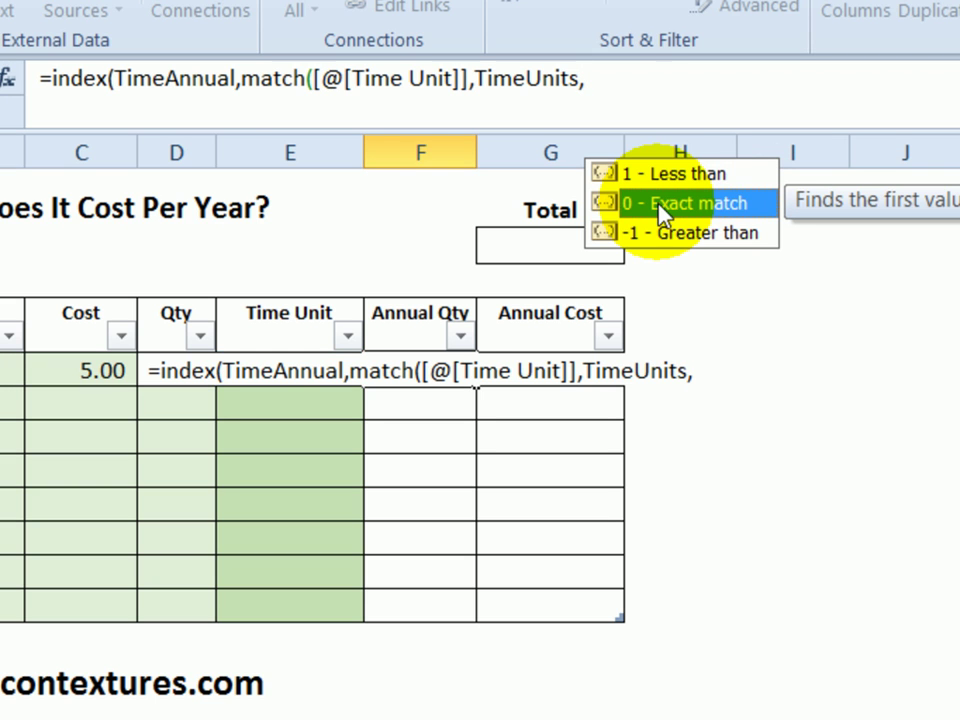
double_click(658, 205)
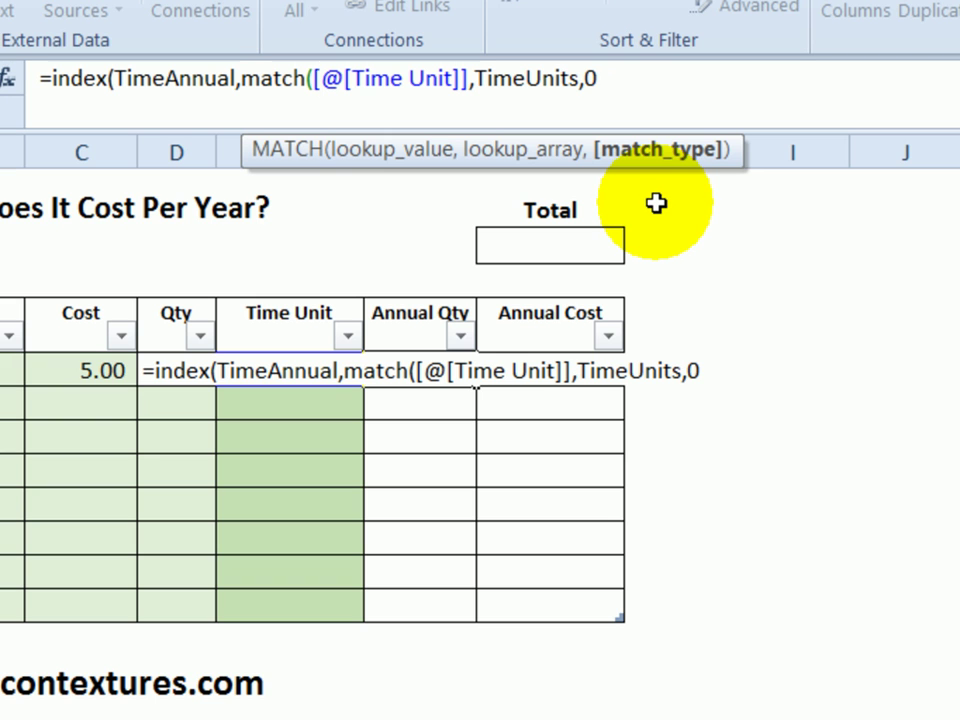
text())
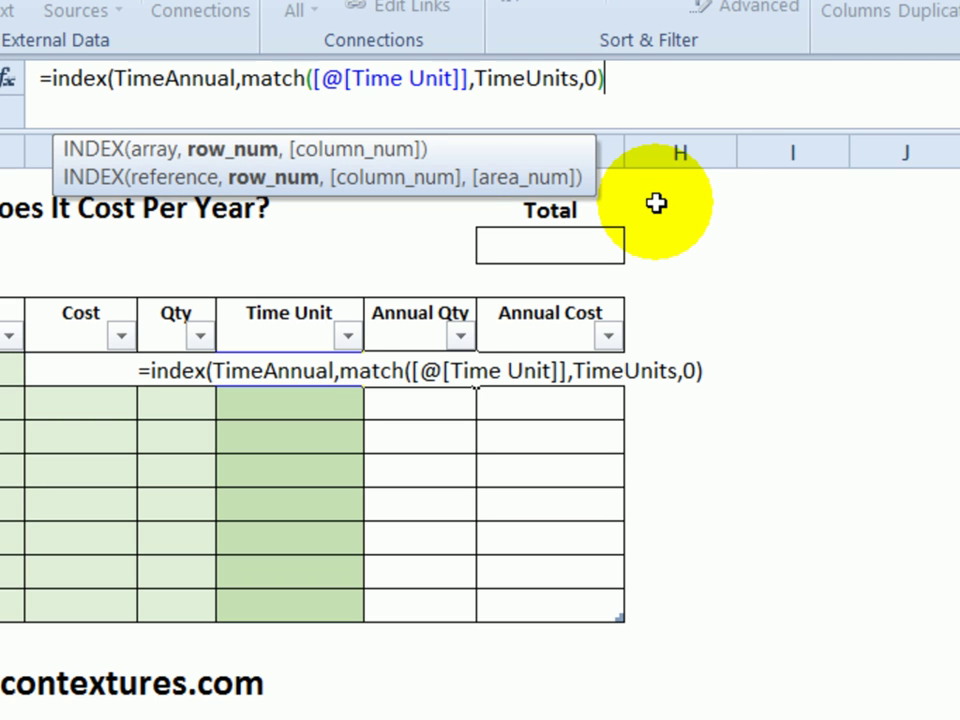
text())
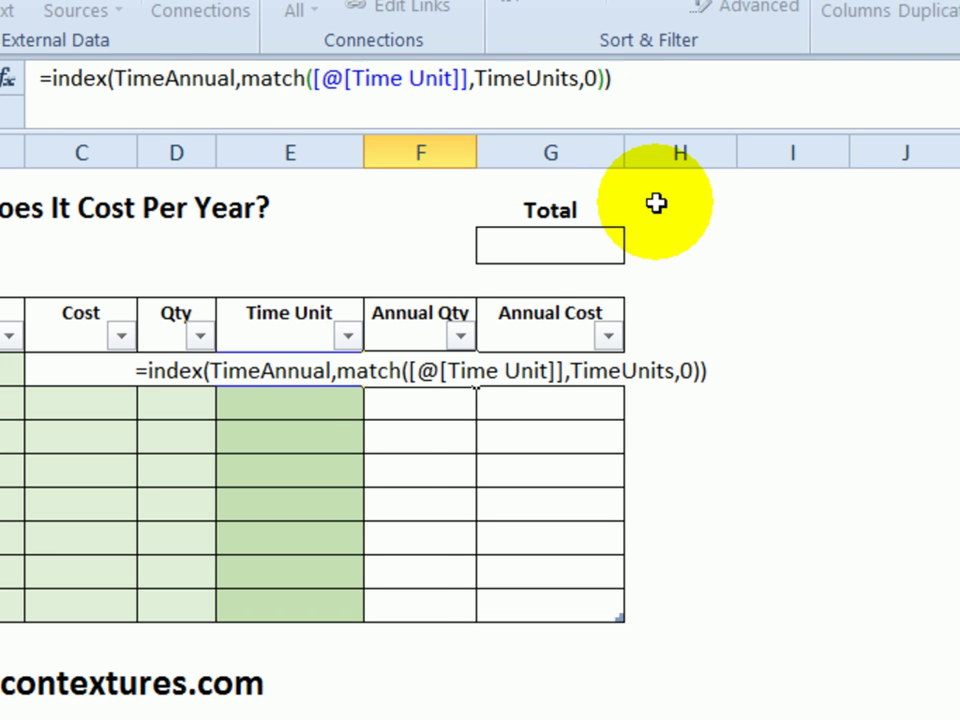
key(Return)
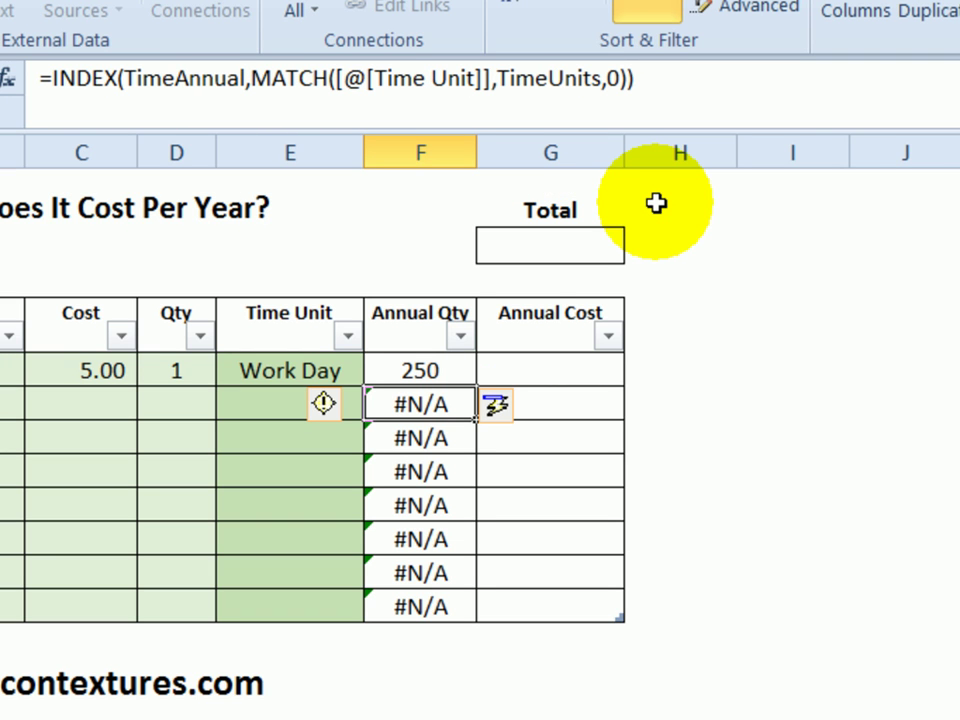
Wrap the Annual Qty formula in IFERROR(...,0) so blank rows show 0 instead of #N/A.
click(440, 370)
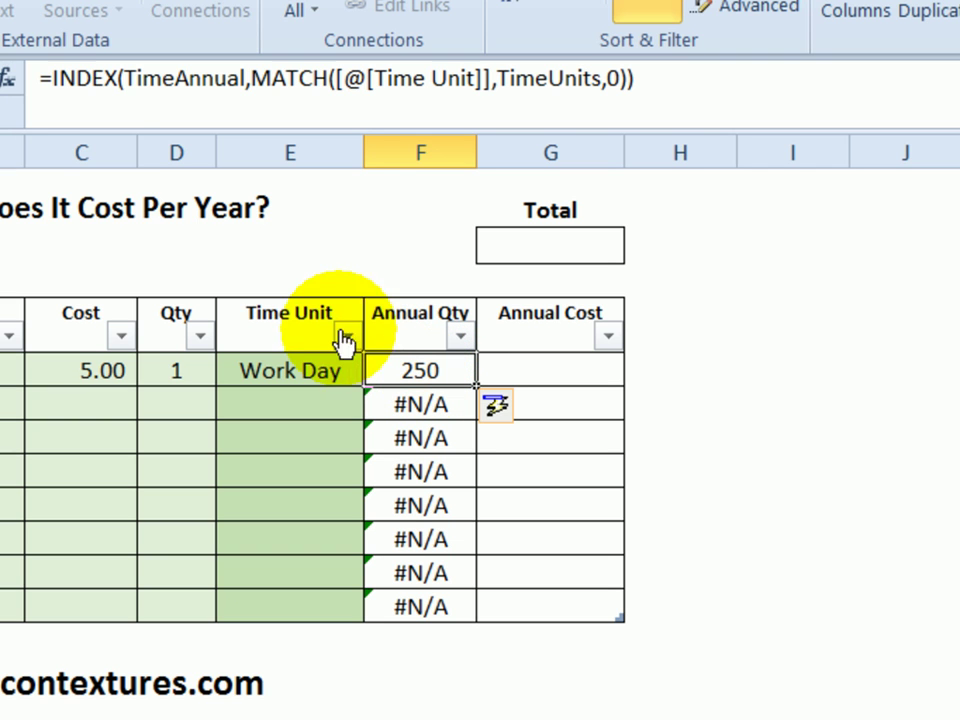
click(50, 78)
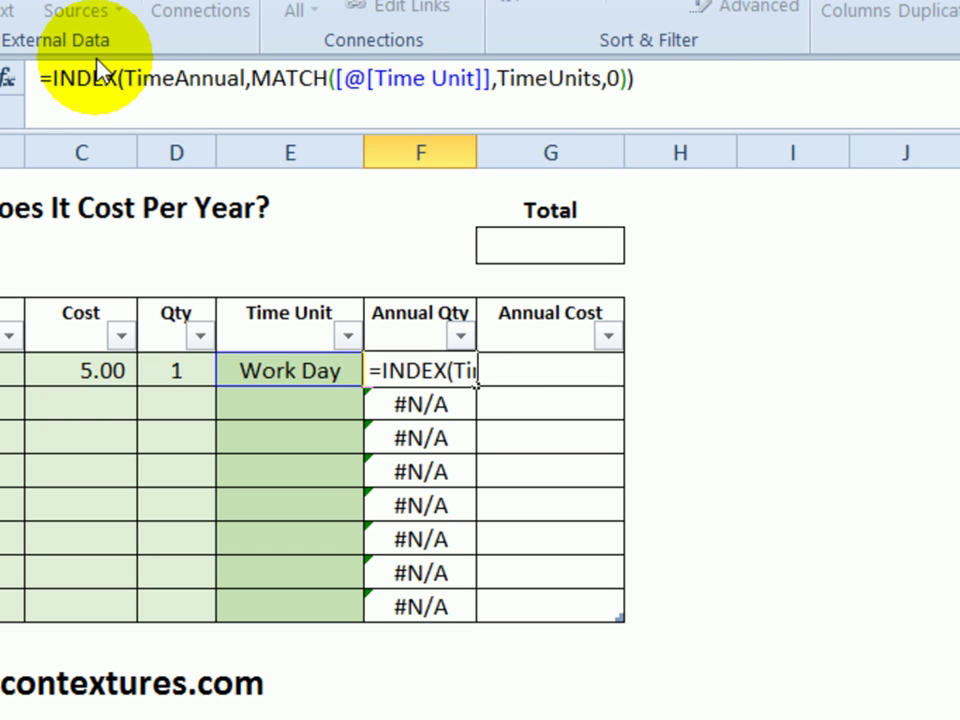
text(iferror()
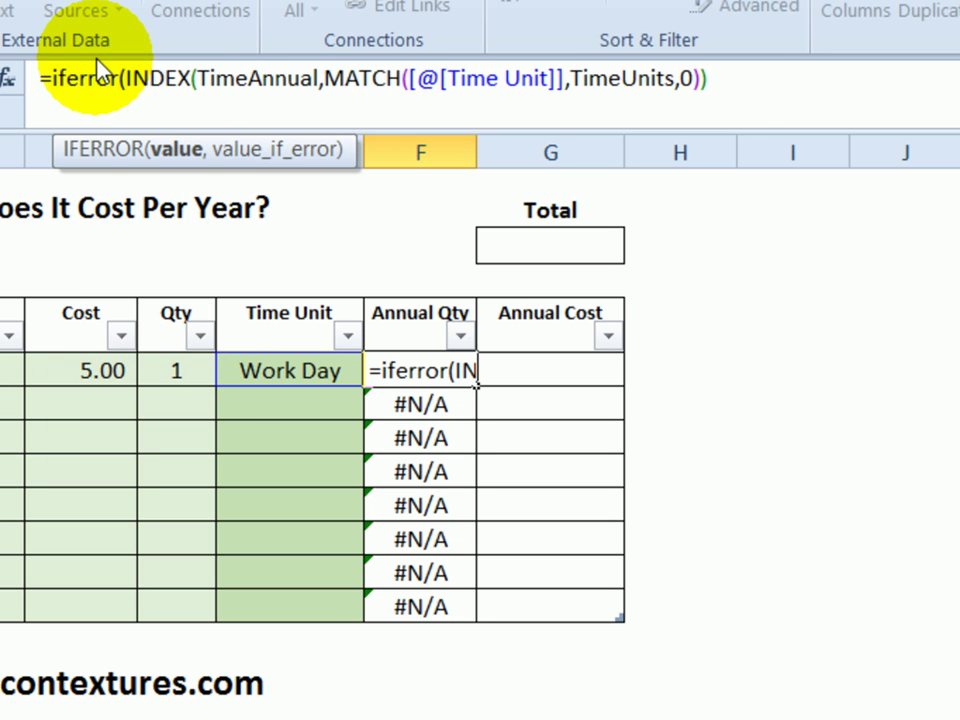
click(736, 78)
text(,)
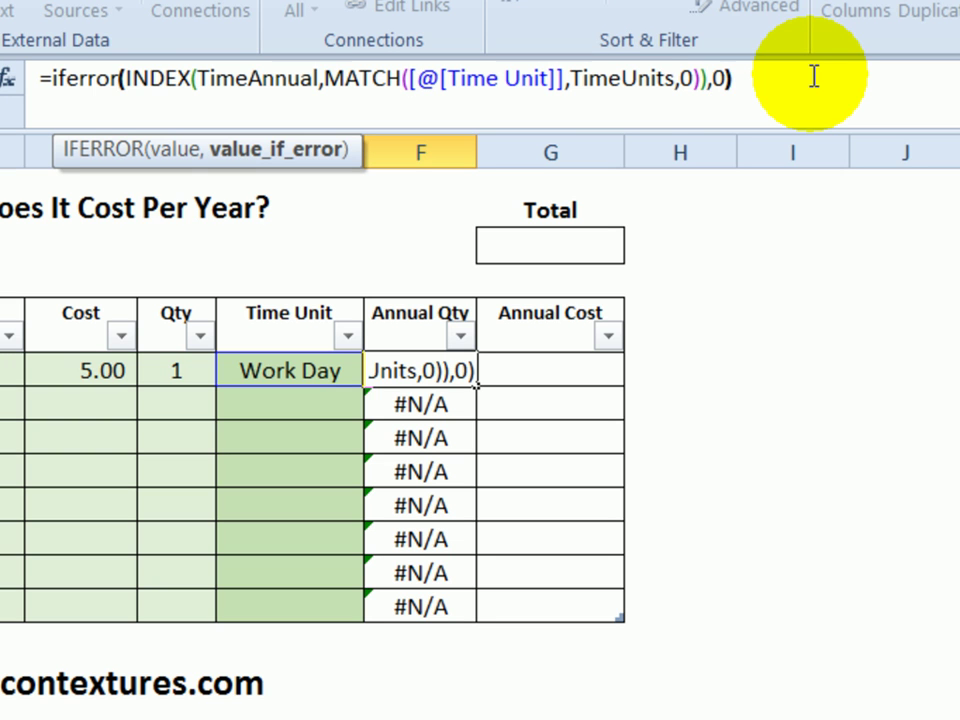
text(0))
key(Return)
click(439, 369)
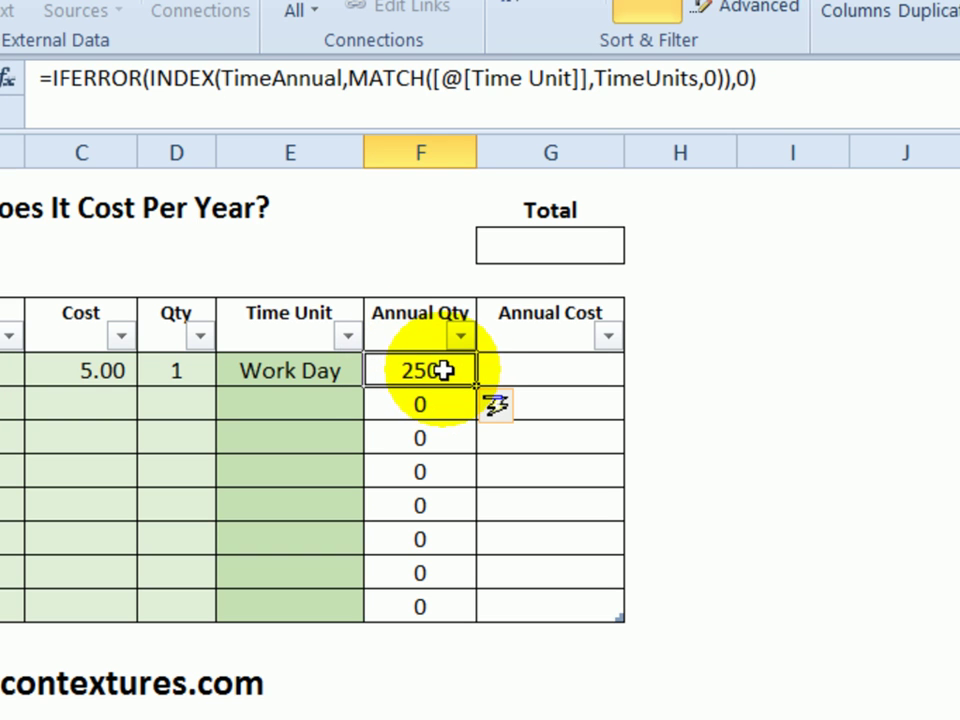
click(781, 78)
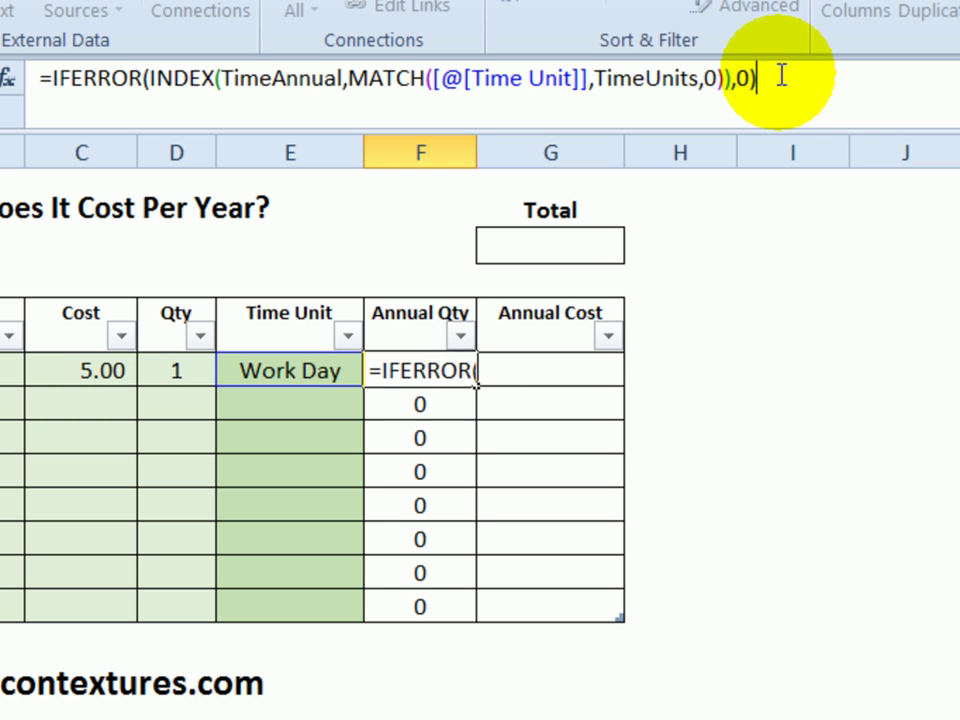
text(*)
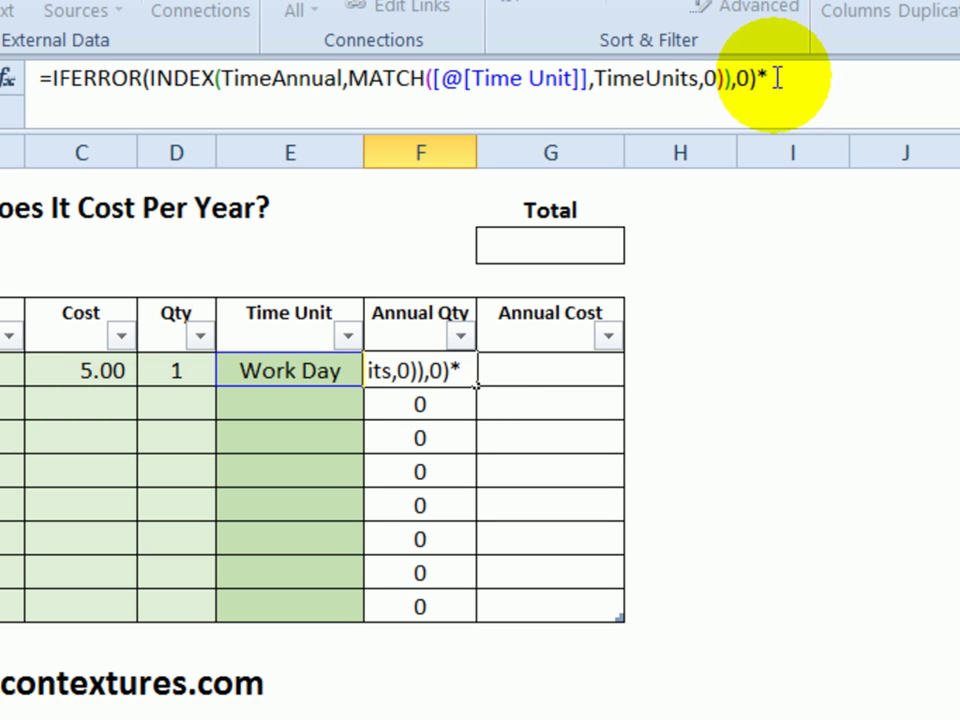
click(174, 372)
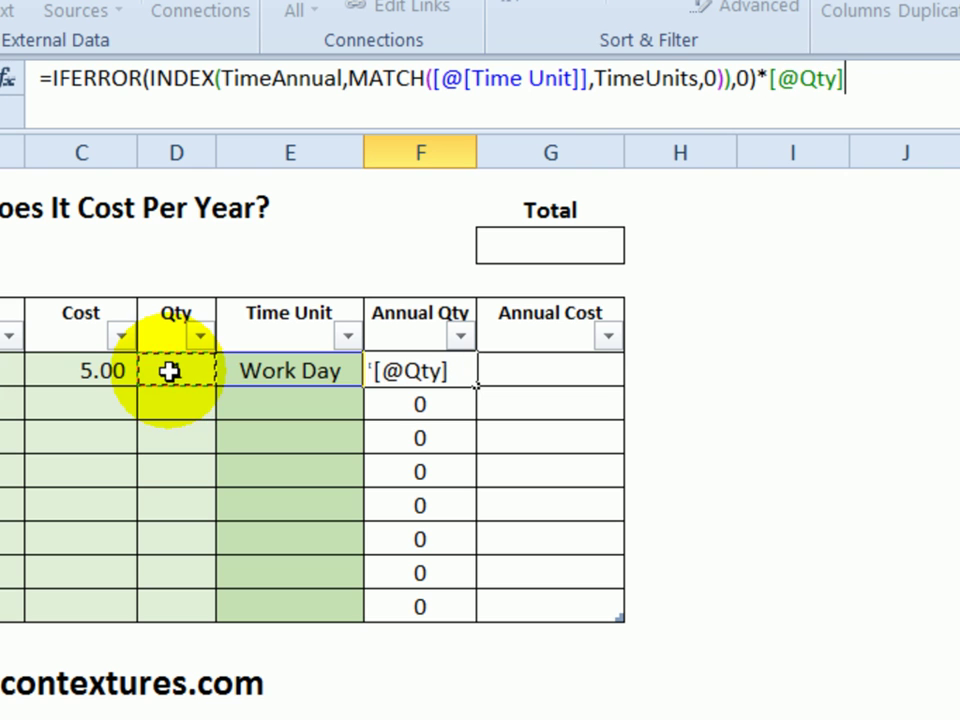
key(Return)
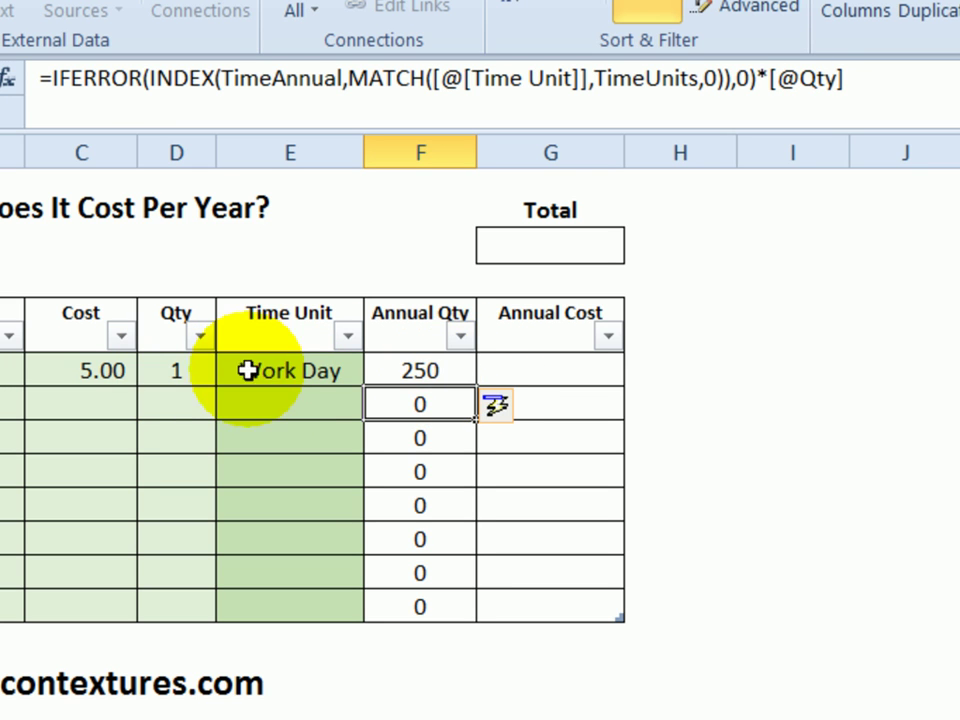
Change Coffee's Qty to 2 so its Annual Qty becomes 500.
click(172, 372)
text(1)
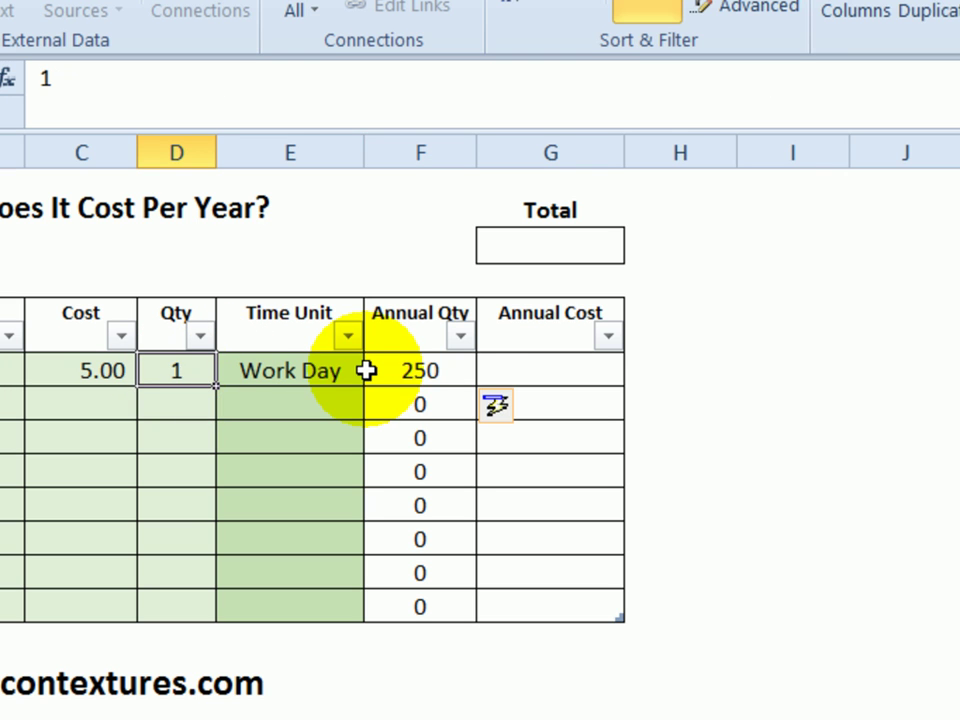
key(BackSpace)
text(2)
key(Return)
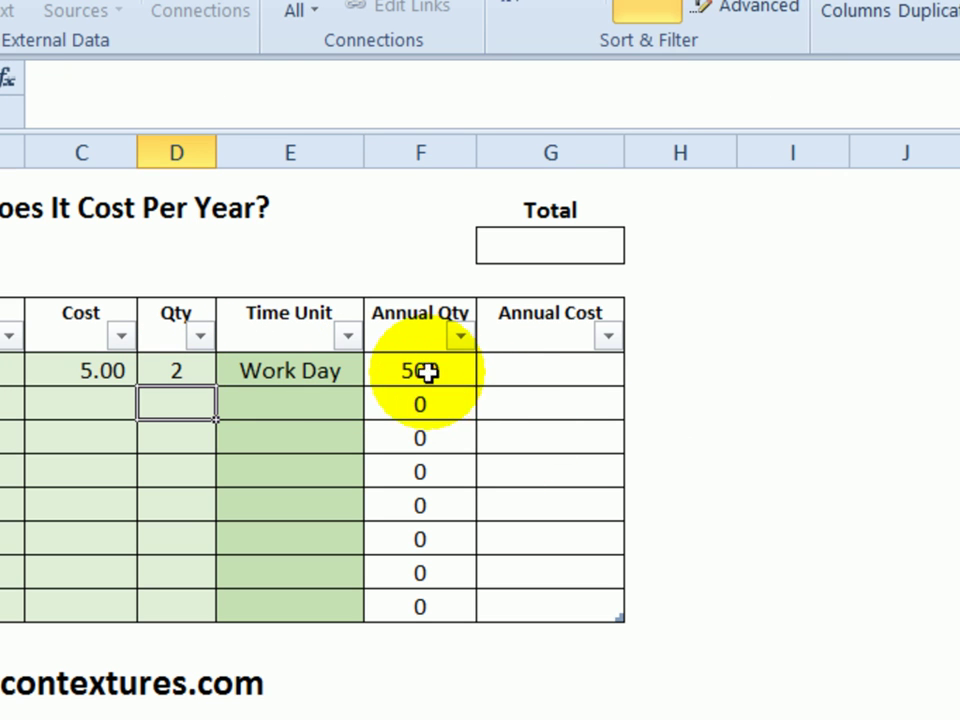
click(527, 371)
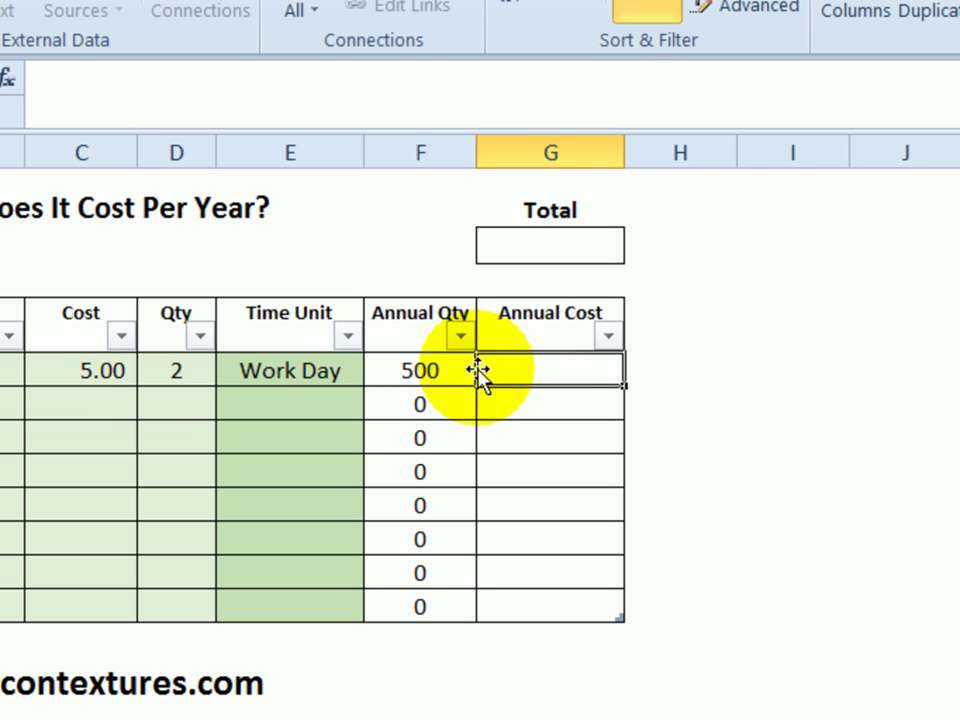
text(=)
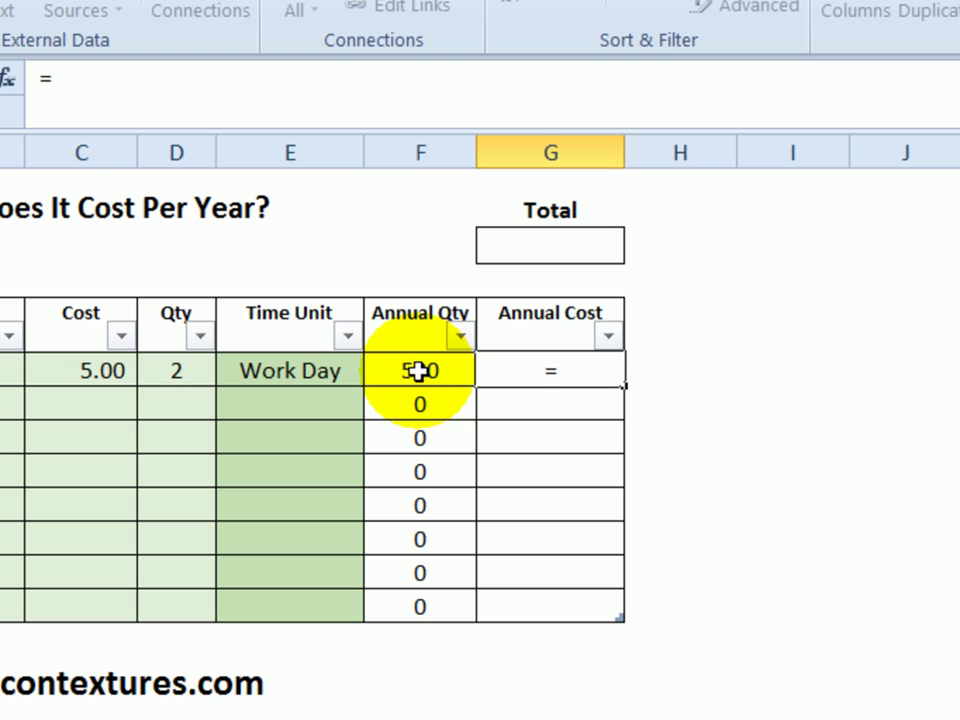
click(421, 370)
text(*)
click(92, 369)
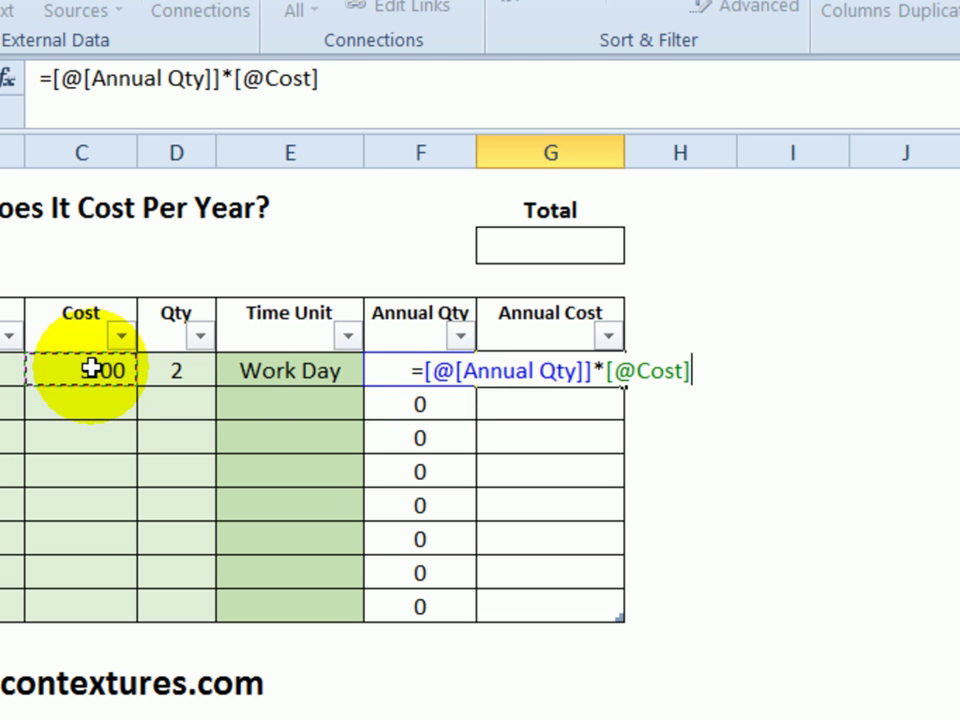
key(Return)
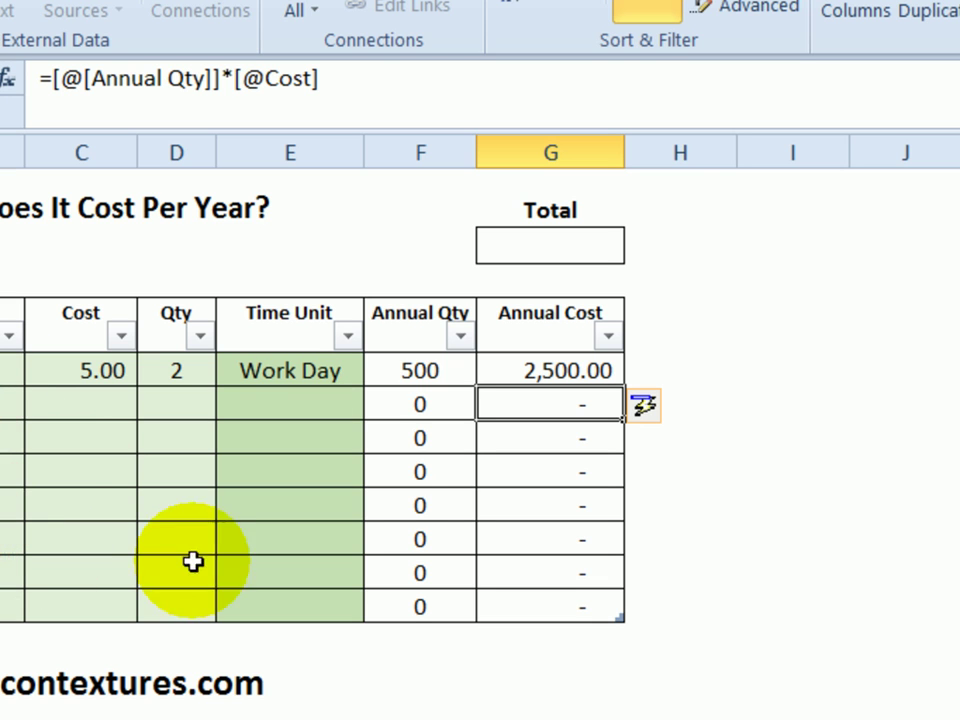
Put a SUM of the Annual Cost column in the Total cell, showing 2,500.00.
click(516, 245)
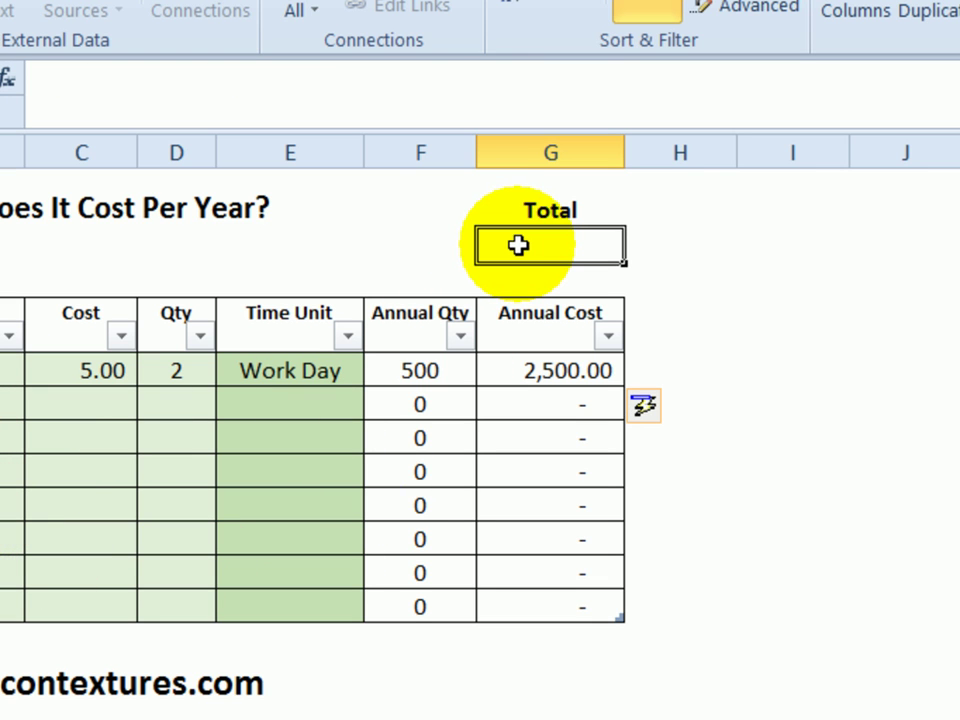
text(=)
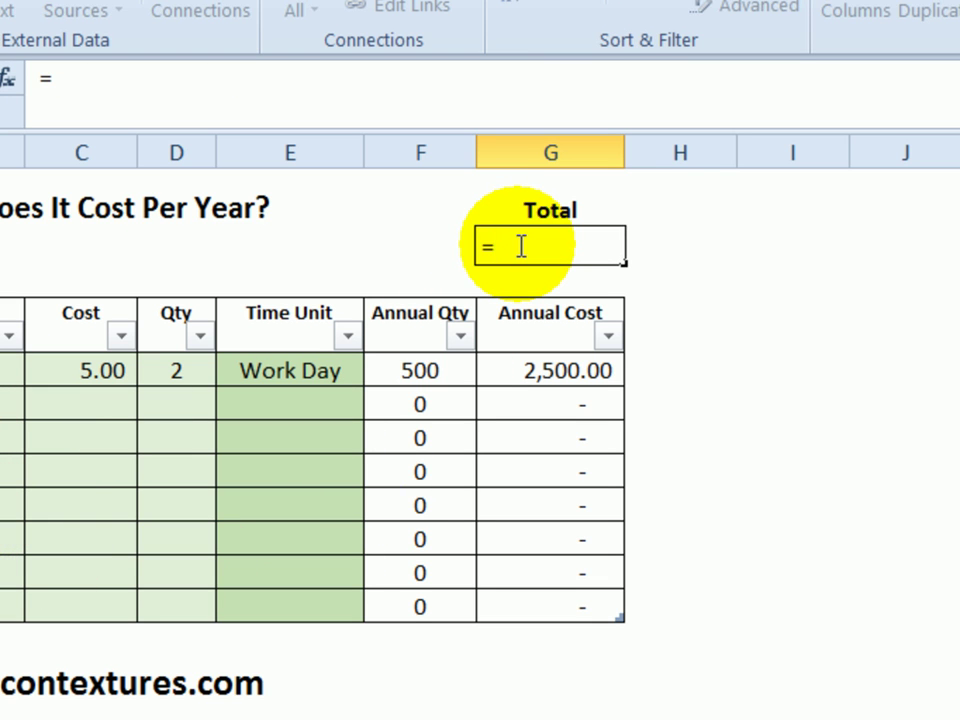
text(sum()
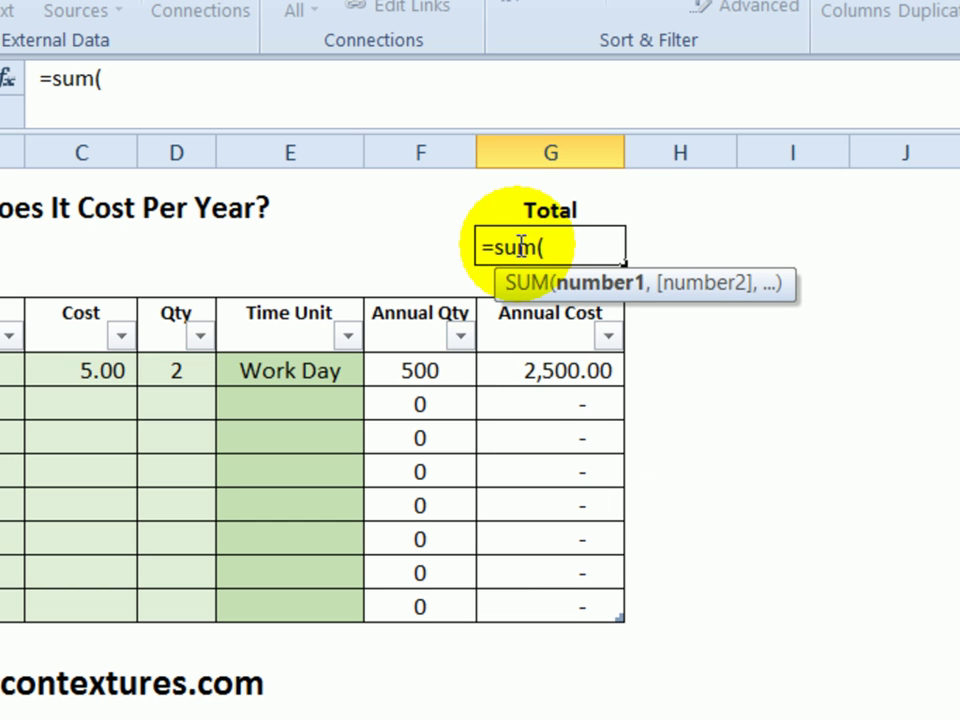
drag(536, 368, 531, 599)
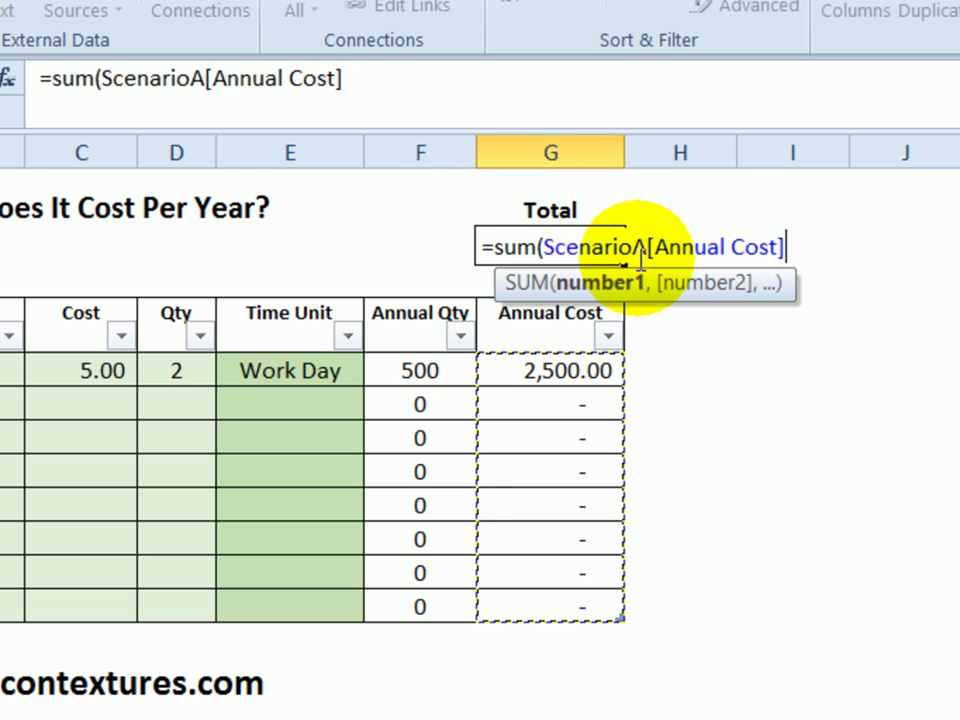
text())
key(Return)
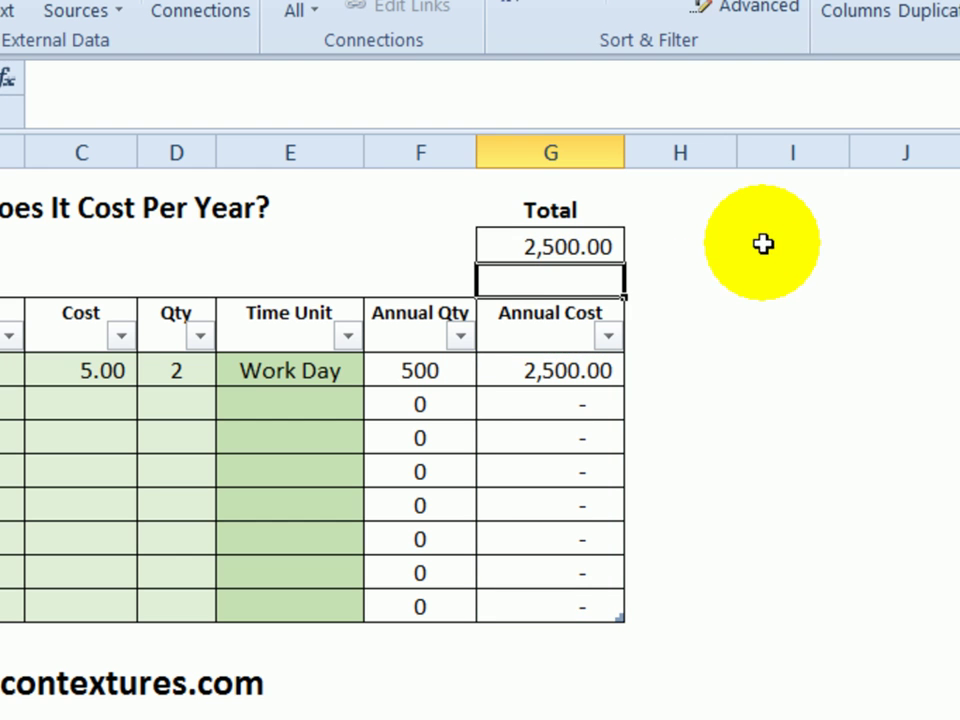